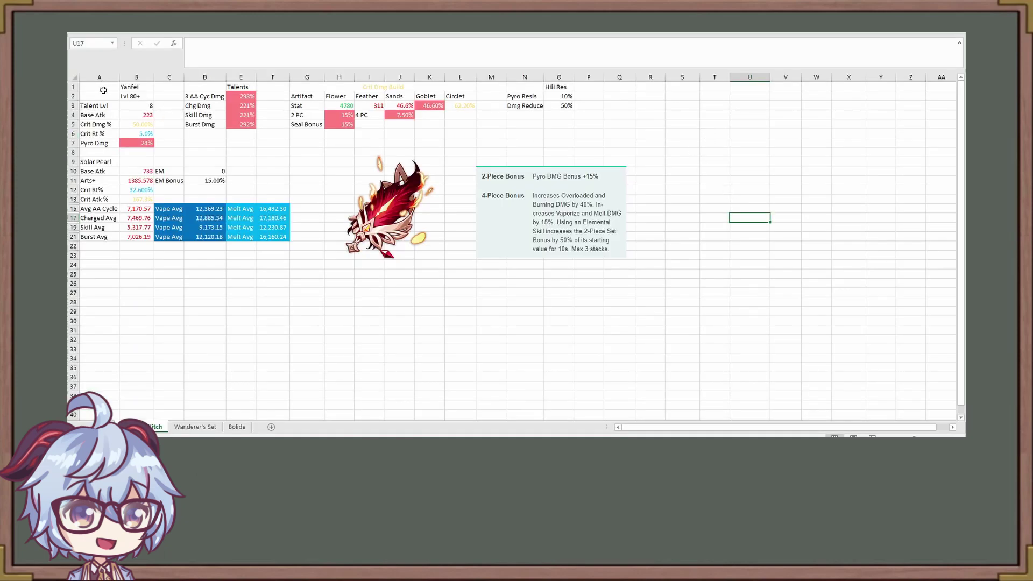
# - Review Yanfei's base stats in A1:B7 and the talent multipliers in D1:E5, including the Charged Attack picture
pyautogui.moveTo(103, 89); pyautogui.dragTo(141, 140)
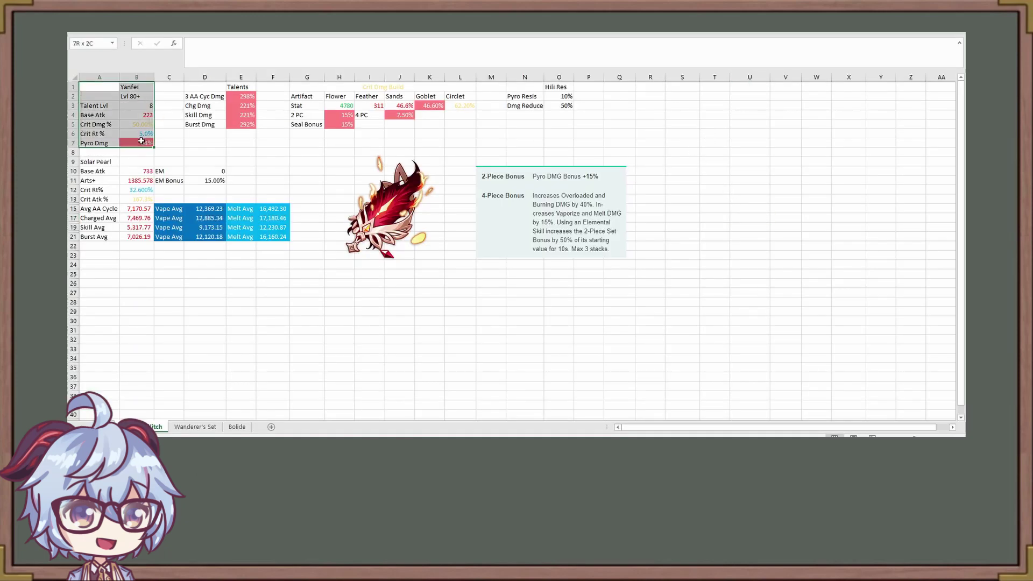
pyautogui.click(231, 115)
pyautogui.moveTo(212, 87); pyautogui.dragTo(245, 125)
pyautogui.click(245, 125)
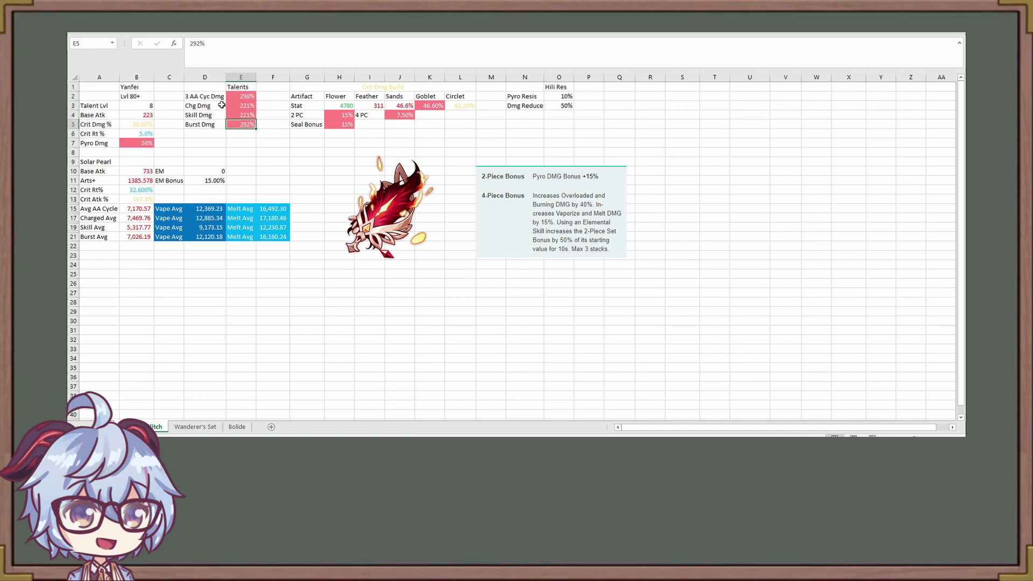
pyautogui.click(202, 97)
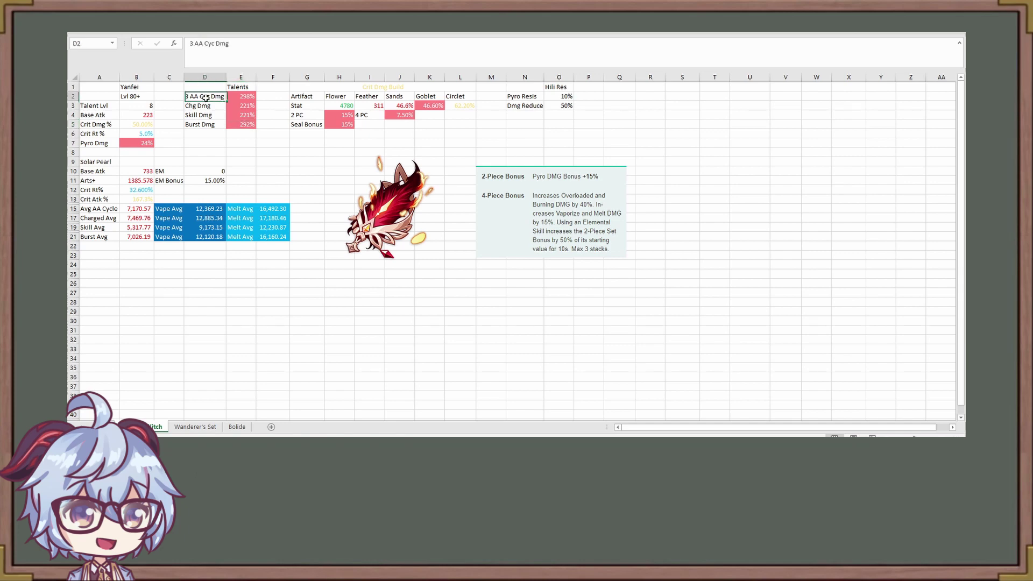
pyautogui.click(240, 98)
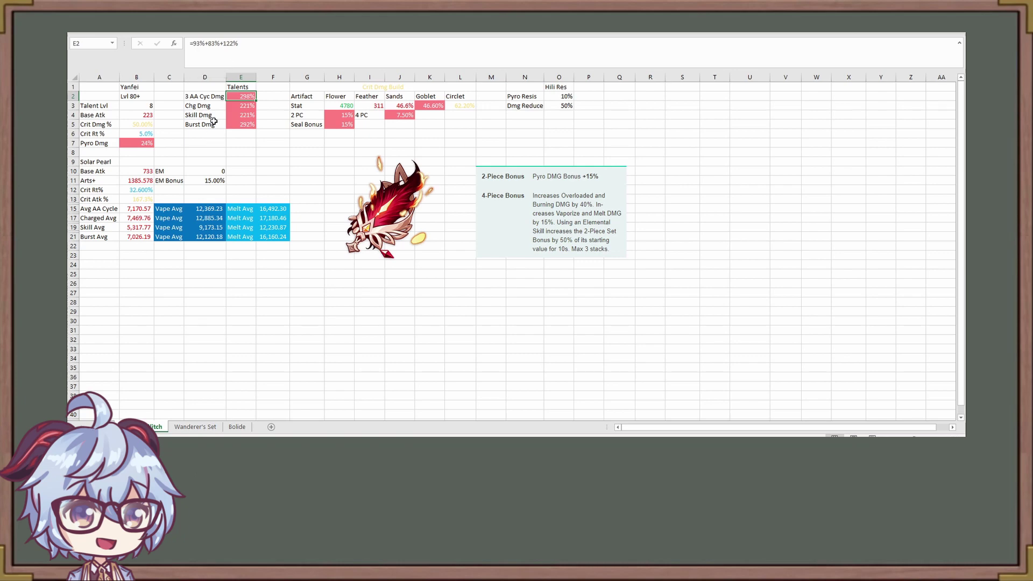
pyautogui.click(215, 107)
pyautogui.click(252, 106)
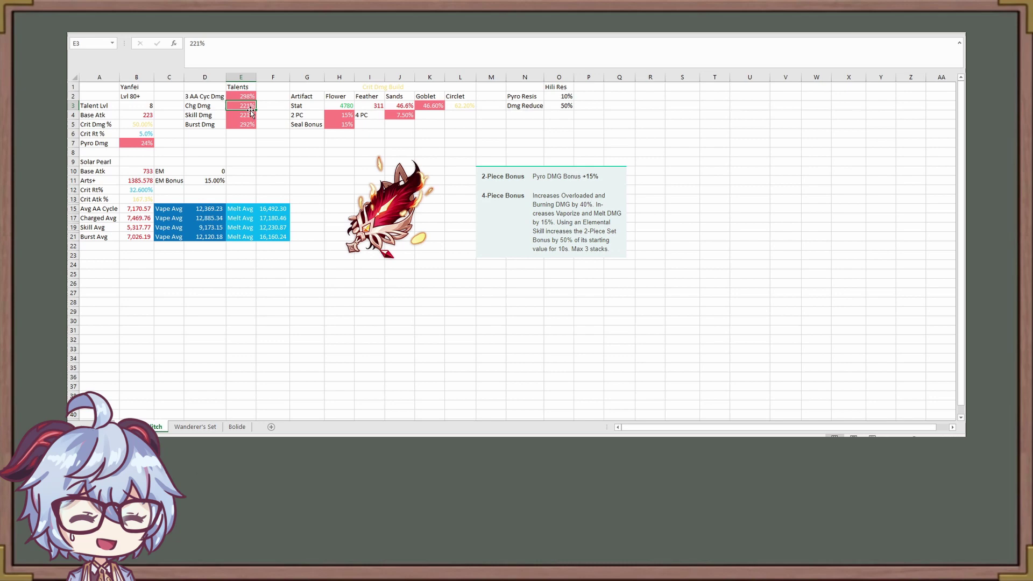
pyautogui.click(727, 285)
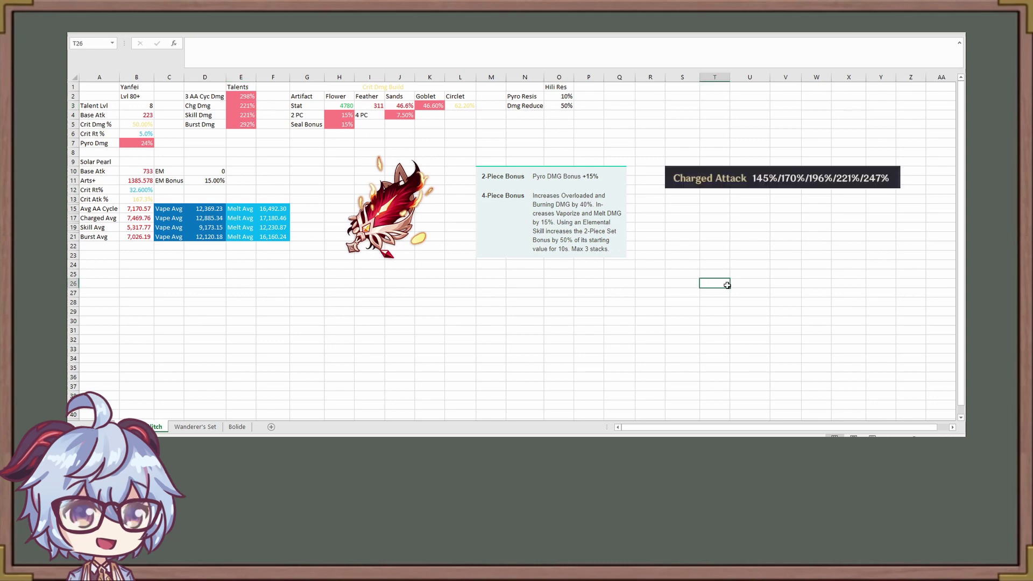
pyautogui.click(760, 182)
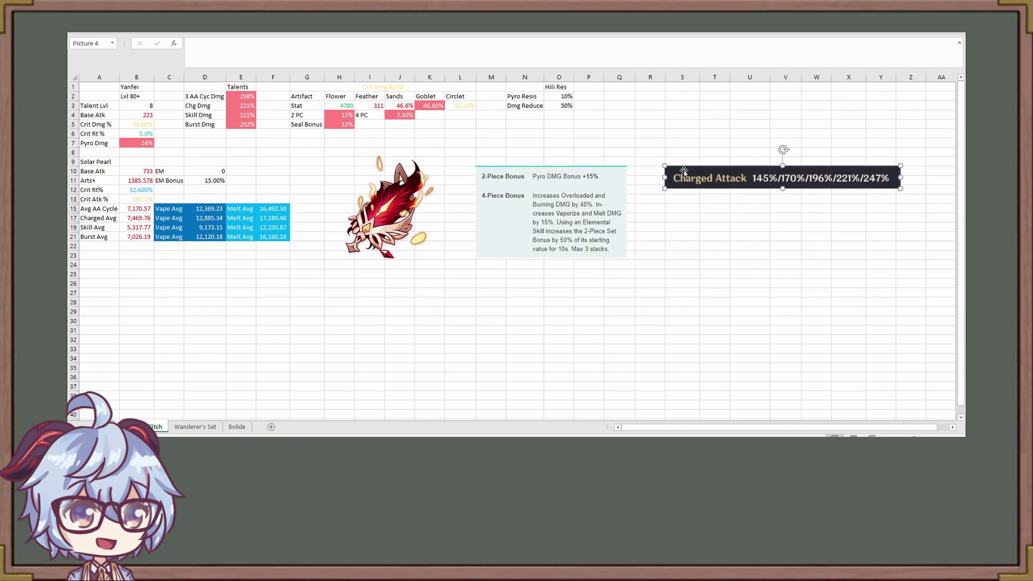
pyautogui.click(276, 120)
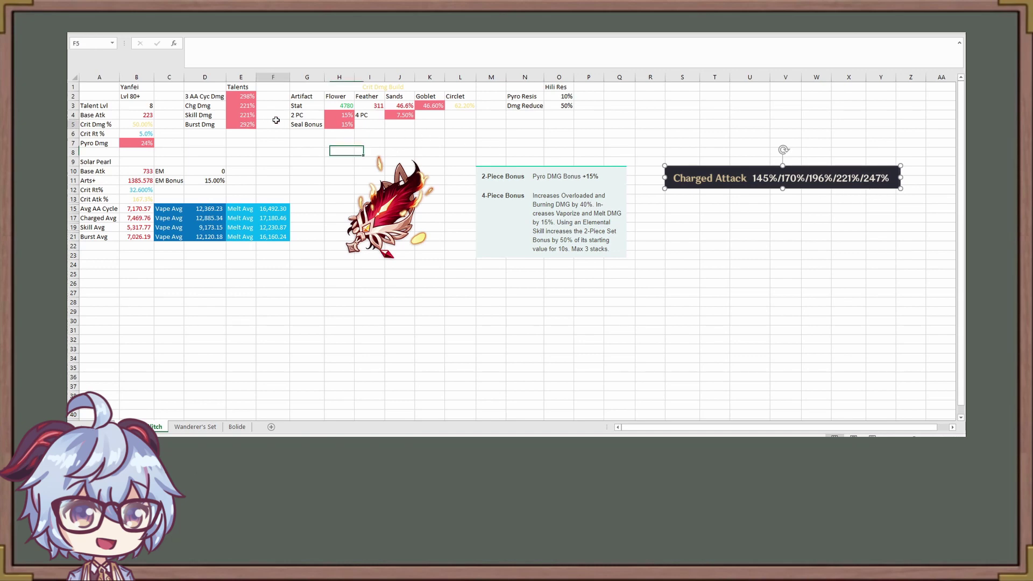
pyautogui.click(245, 122)
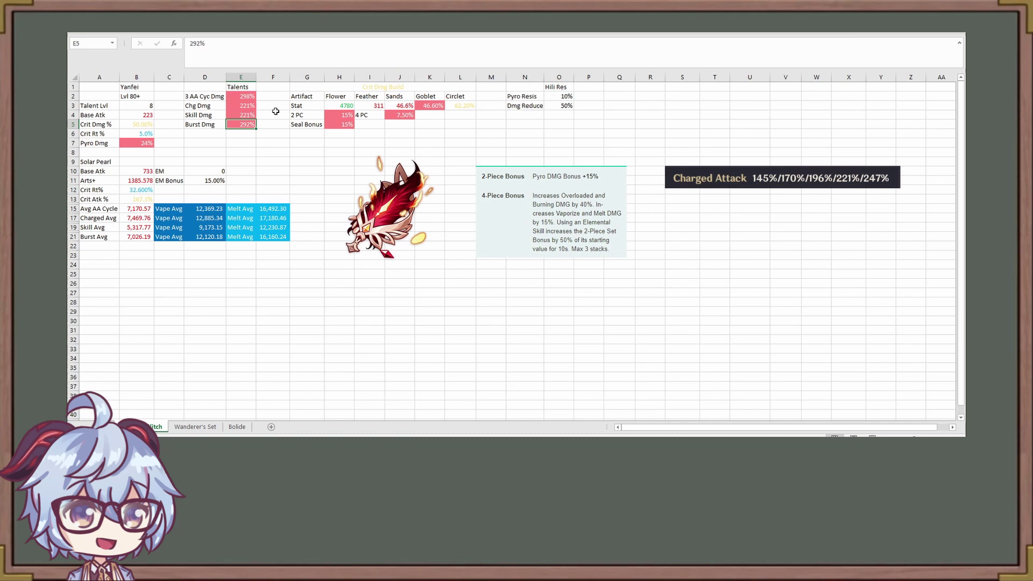
# - Examine the Crit Dmg Build artifact stats and set bonuses in G1:L5
pyautogui.click(304, 151)
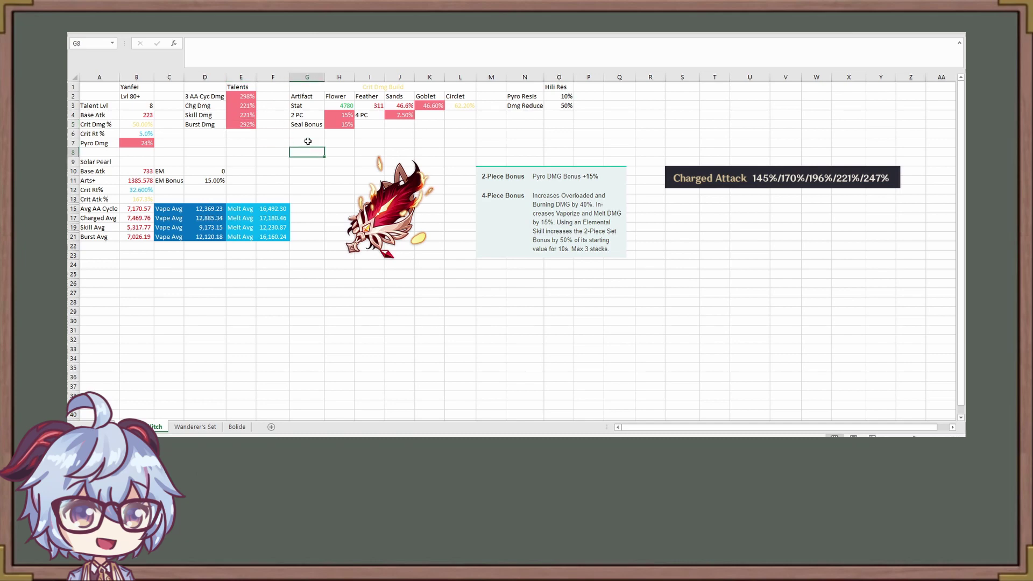
pyautogui.moveTo(317, 86); pyautogui.dragTo(447, 125)
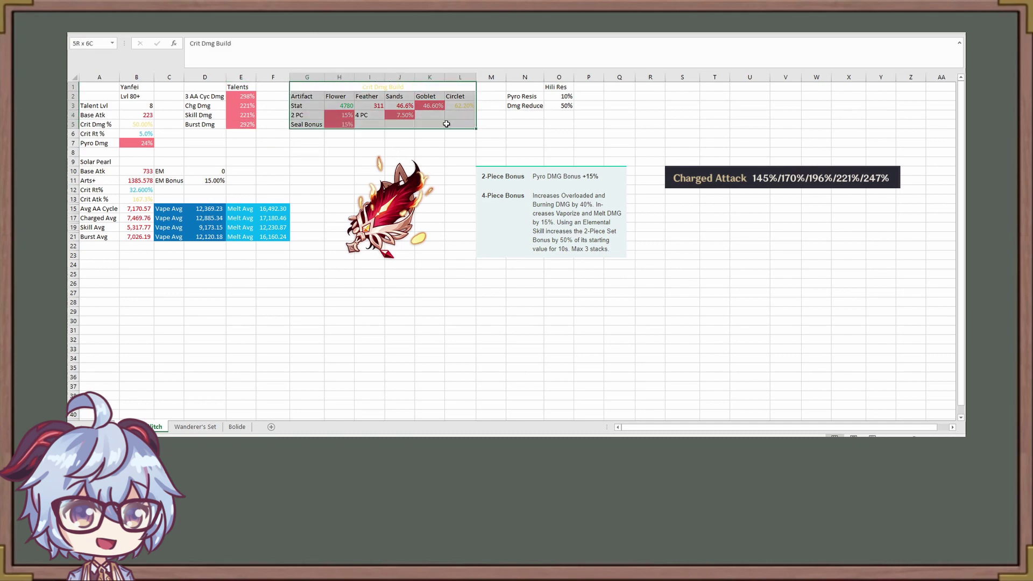
pyautogui.click(465, 134)
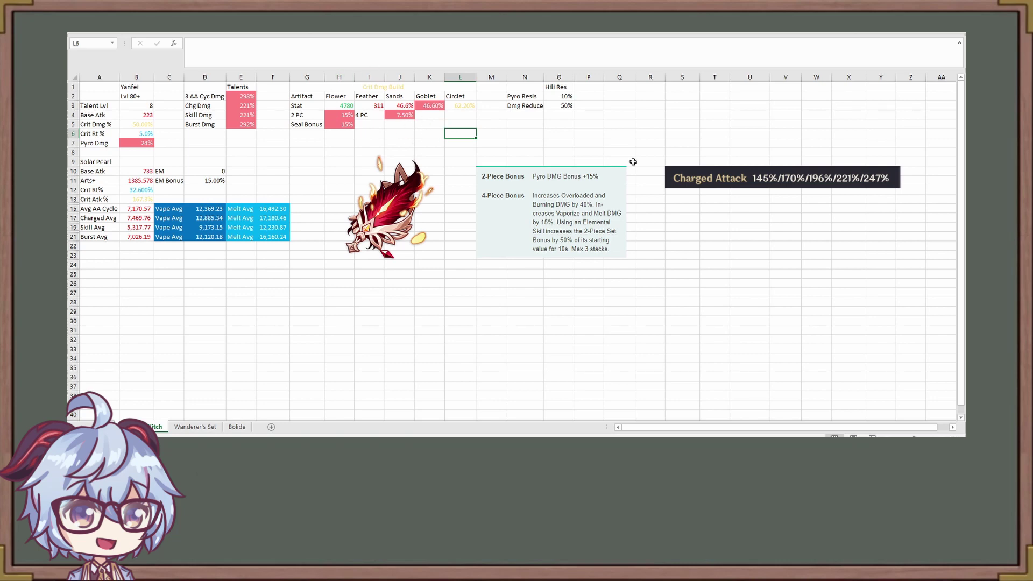
# - Delete the Charged Attack multiplier picture from the Crimson Witch sheet
pyautogui.click(727, 185)
pyautogui.press('Delete')
pyautogui.click(727, 190)
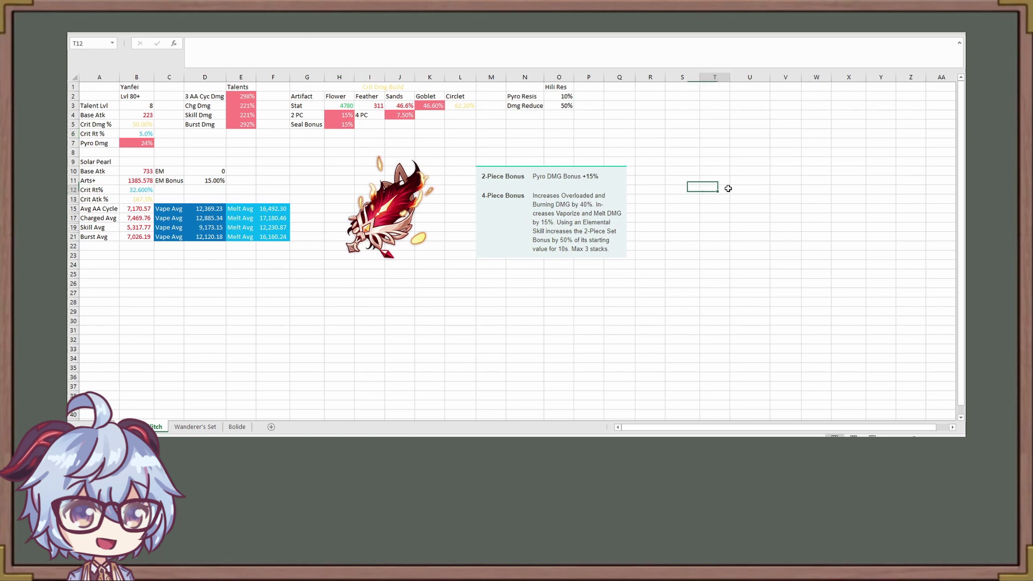
# - Review the Hili Res block in N1:O3 and the Solar Pearl average damage rows with their Vape and Melt averages
pyautogui.moveTo(531, 89); pyautogui.dragTo(542, 102)
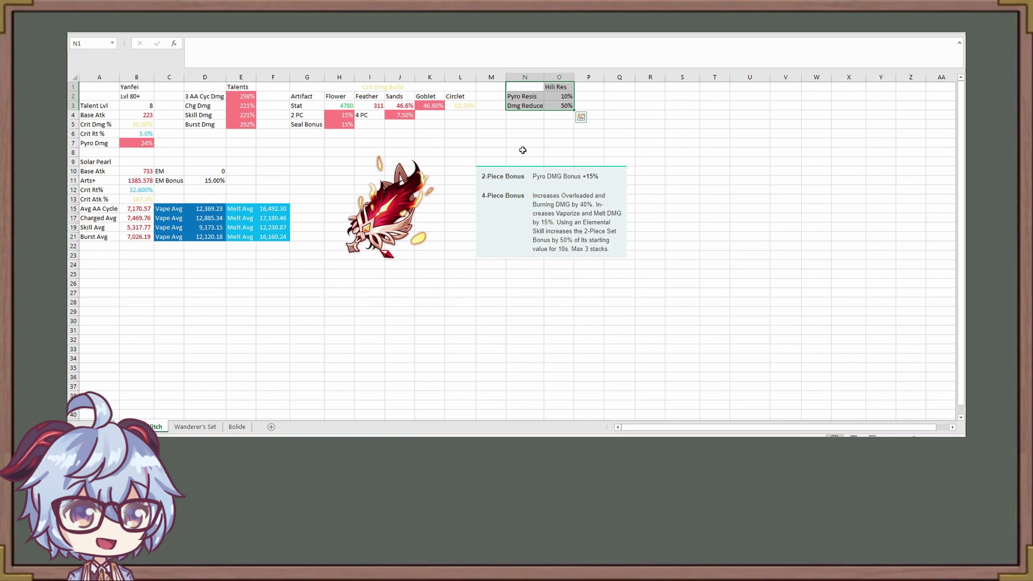
pyautogui.click(106, 160)
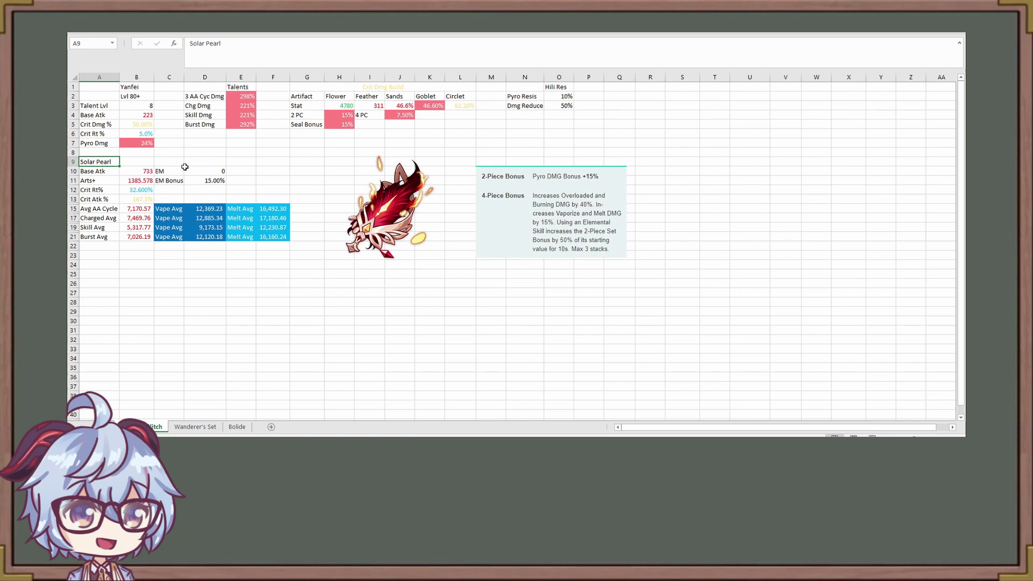
pyautogui.click(98, 209)
pyautogui.click(100, 226)
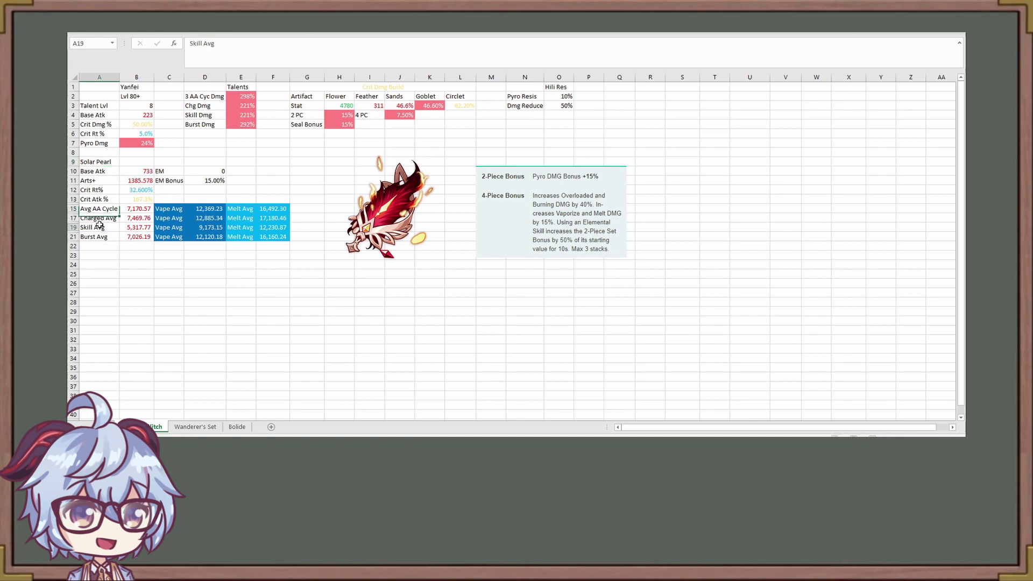
pyautogui.moveTo(96, 211); pyautogui.dragTo(110, 236)
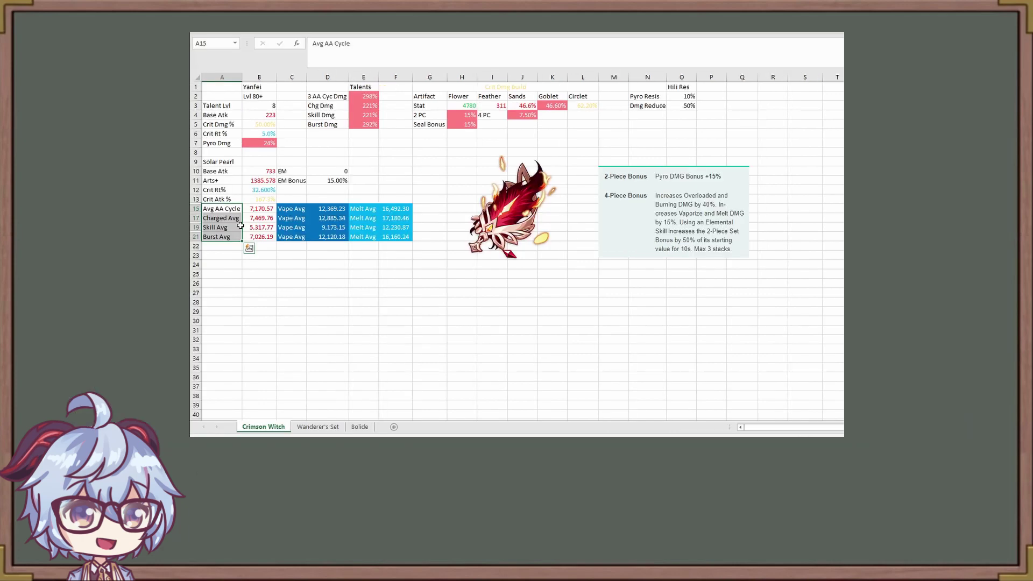
pyautogui.moveTo(291, 209); pyautogui.dragTo(291, 237)
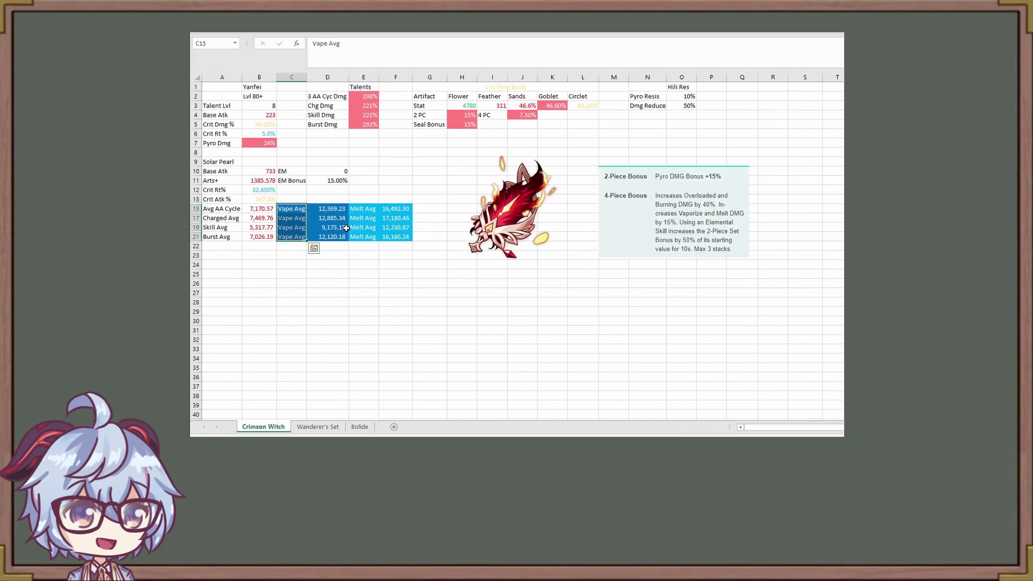
pyautogui.click(358, 210)
pyautogui.moveTo(358, 216); pyautogui.dragTo(358, 237)
pyautogui.click(364, 274)
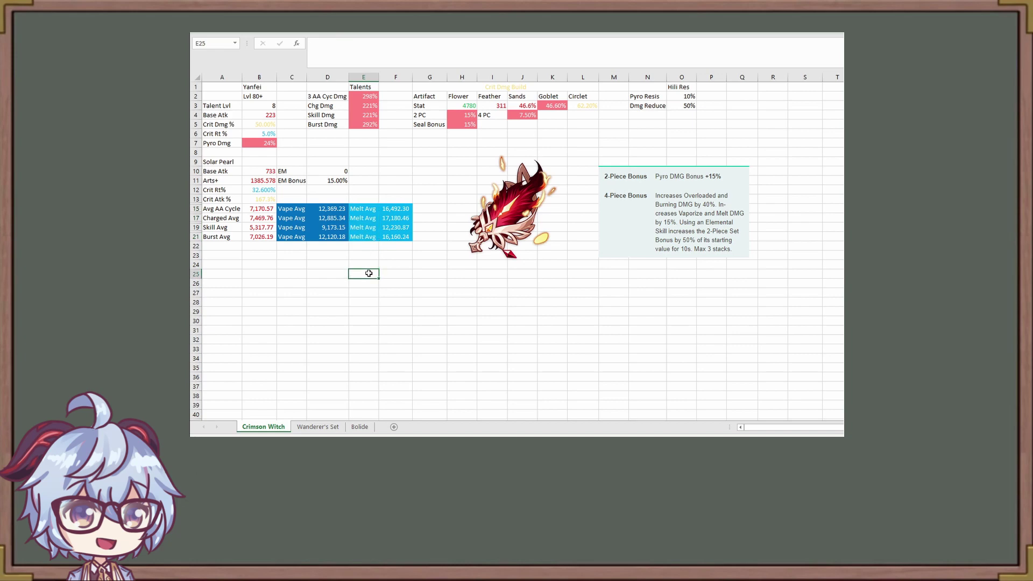
# - Inspect the EM Bonus formula in D11, the set bonus description picture, and the 2 PC and 4 PC bonus cells
pyautogui.click(334, 180)
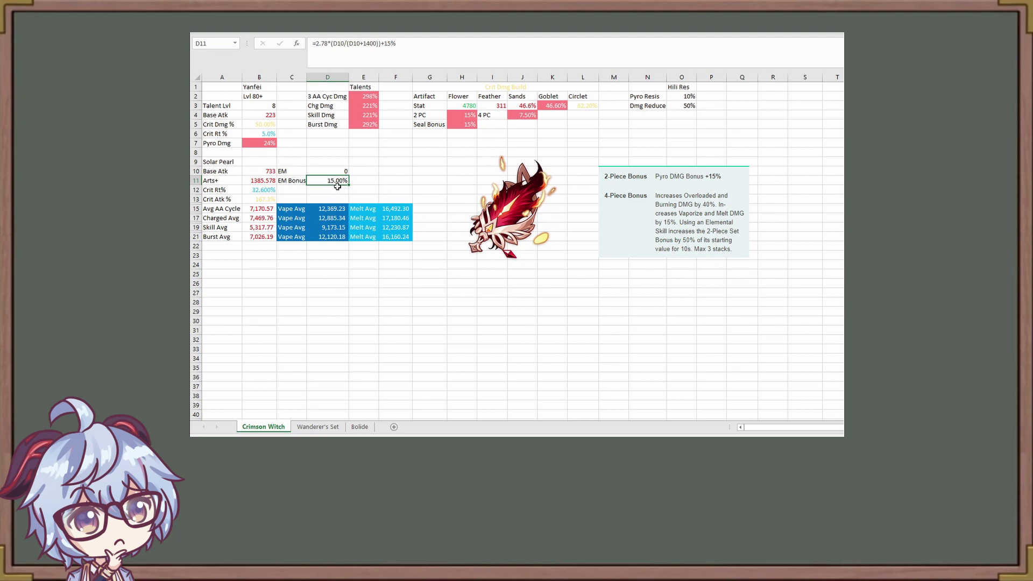
pyautogui.click(672, 228)
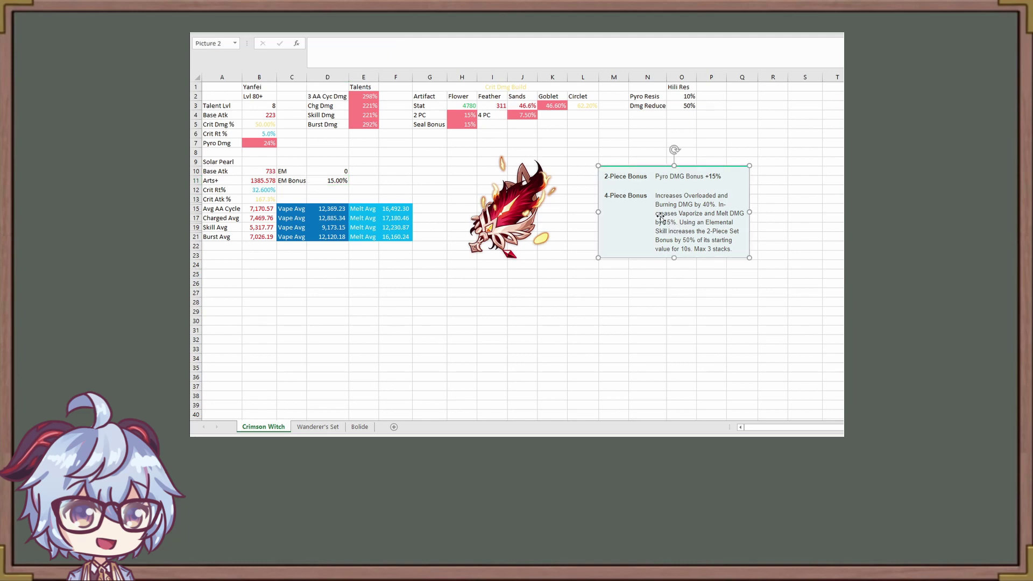
pyautogui.click(575, 162)
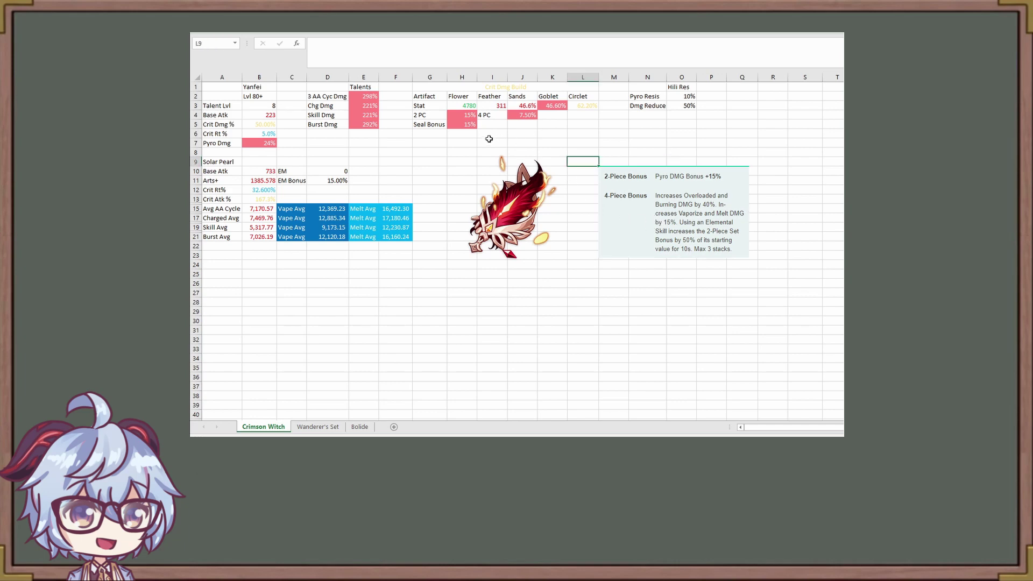
pyautogui.click(470, 117)
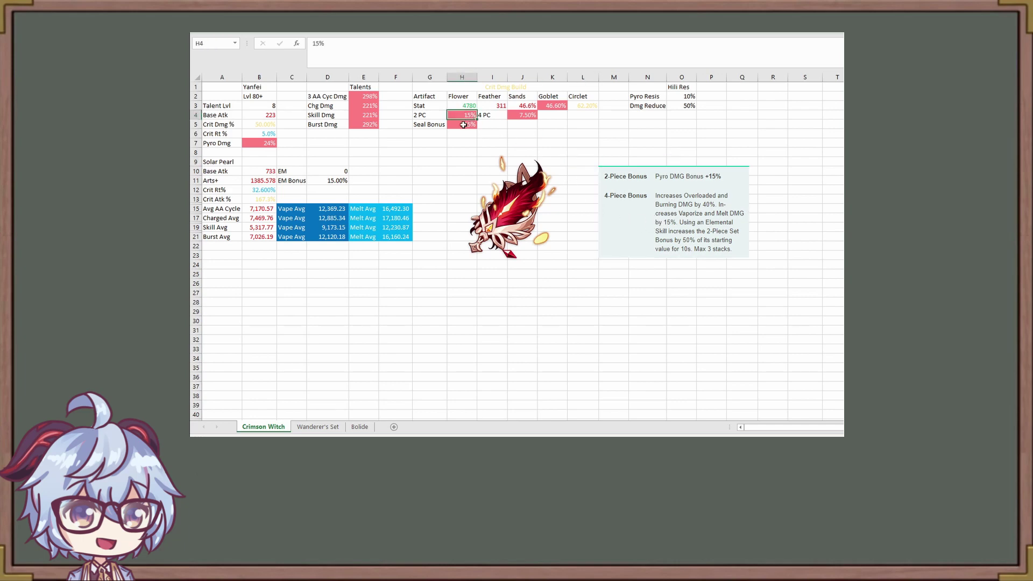
pyautogui.click(521, 118)
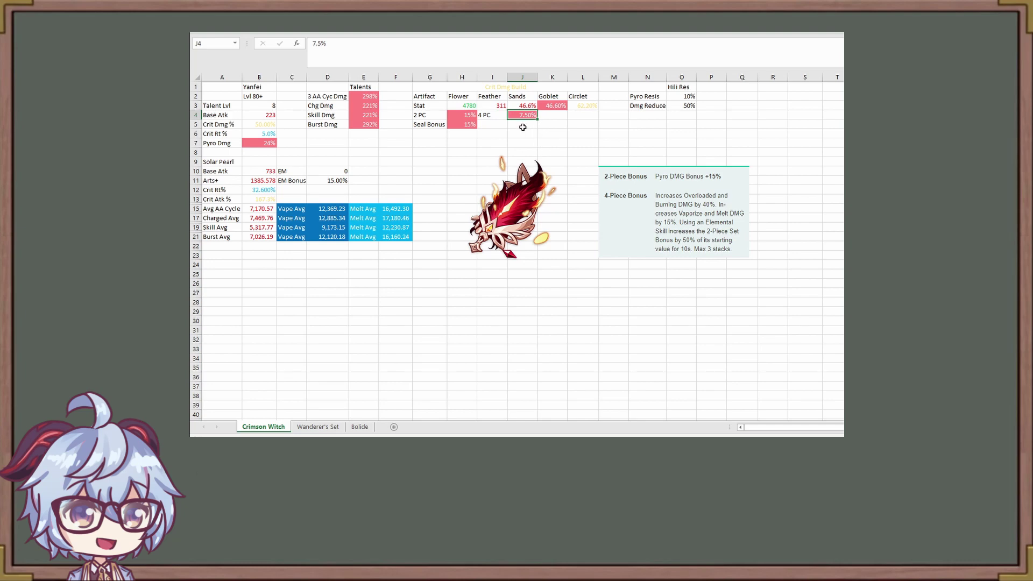
pyautogui.click(522, 126)
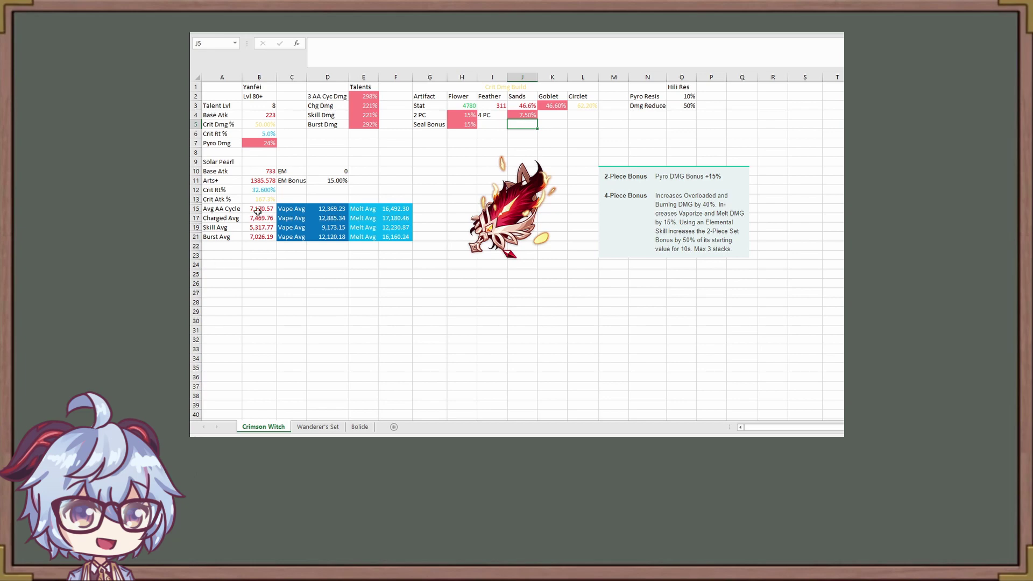
# - Compare the 2 PC EM bonus on the Wanderer's Set sheet with the EM values on the Crimson Witch sheet
pyautogui.click(318, 426)
pyautogui.click(335, 349)
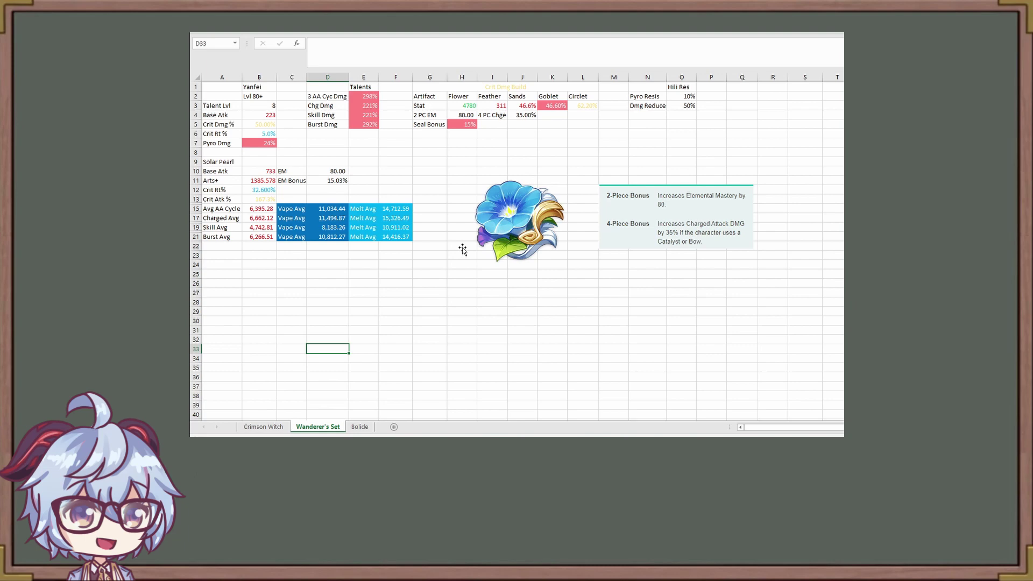
pyautogui.click(461, 114)
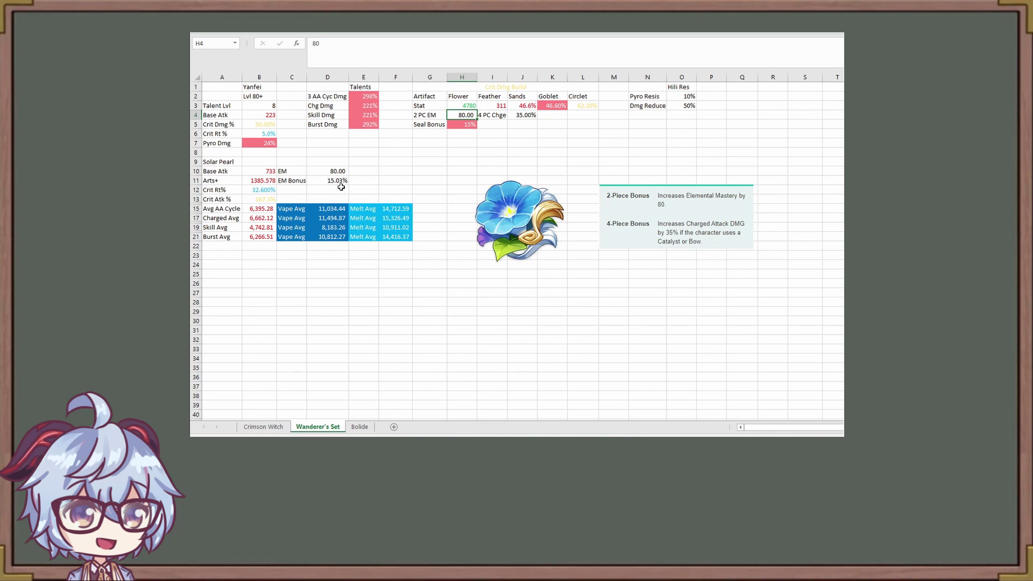
pyautogui.click(263, 427)
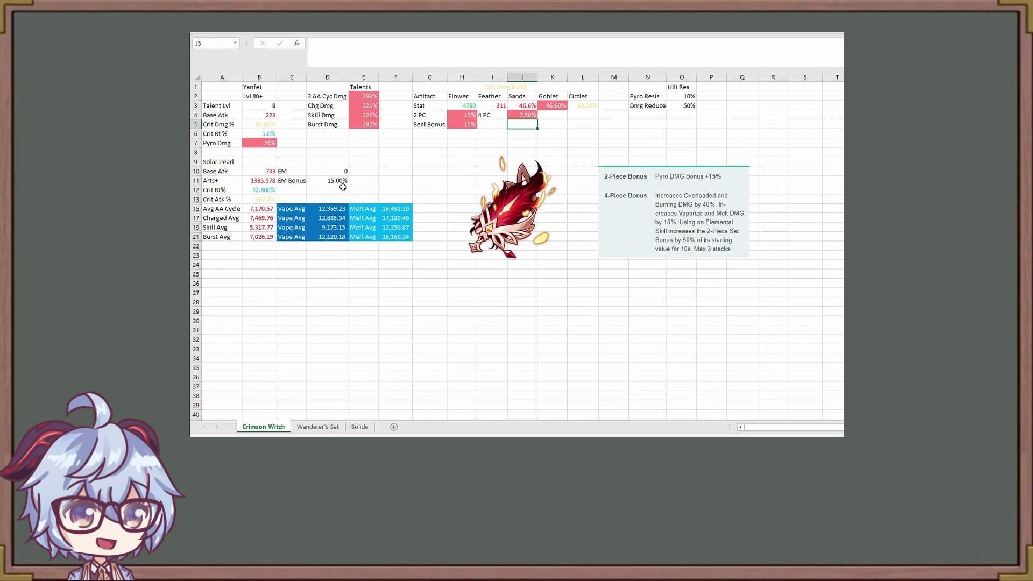
# - Set the EM value in D10 of the Wanderer's Set sheet to 300
pyautogui.click(305, 427)
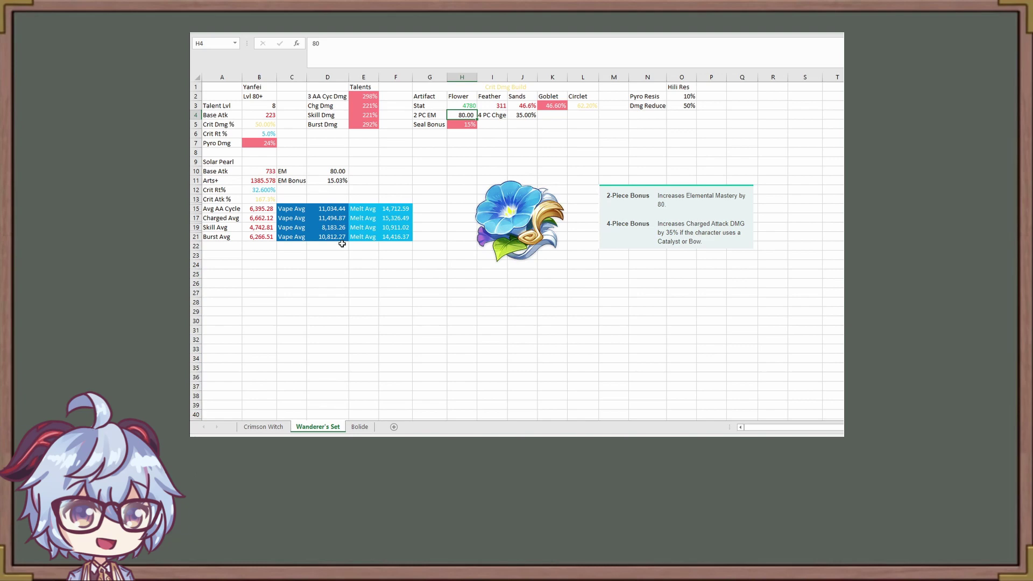
pyautogui.click(337, 171)
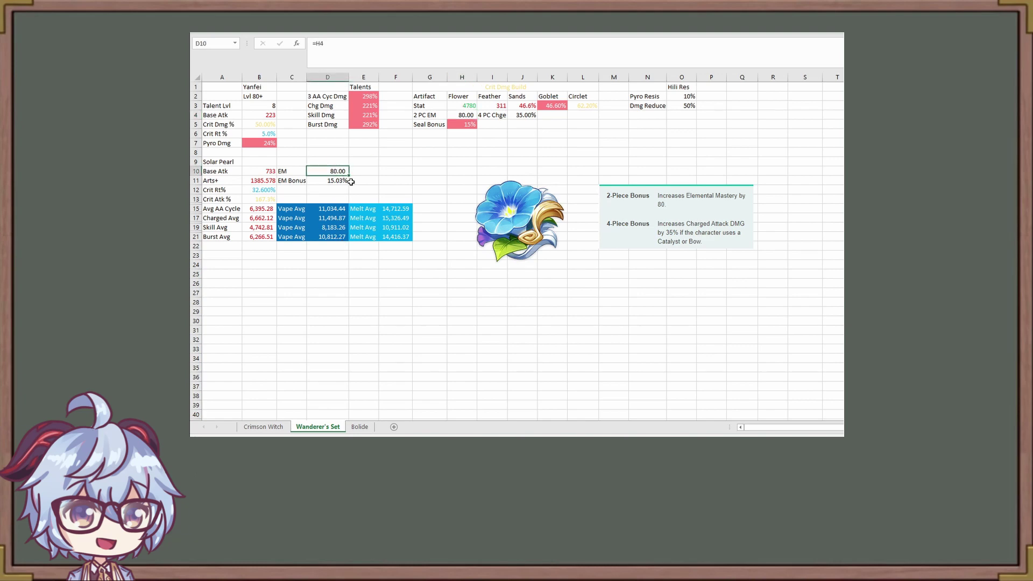
pyautogui.write('300')
pyautogui.press('Return')
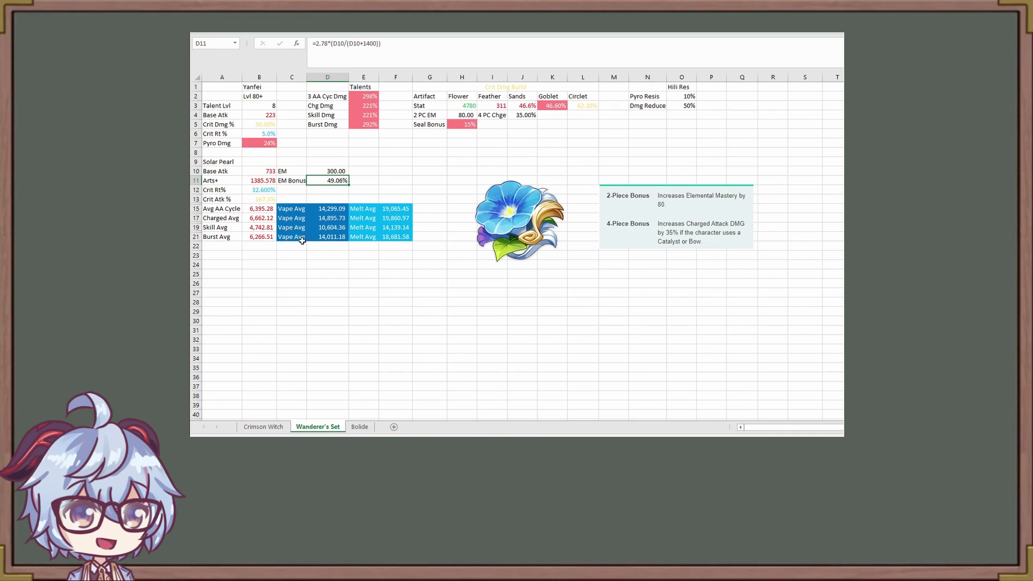
# - Check the Crimson Witch sheet against Wanderer's Set, and set the Crimson Witch EM value in D10 to 220
pyautogui.click(269, 428)
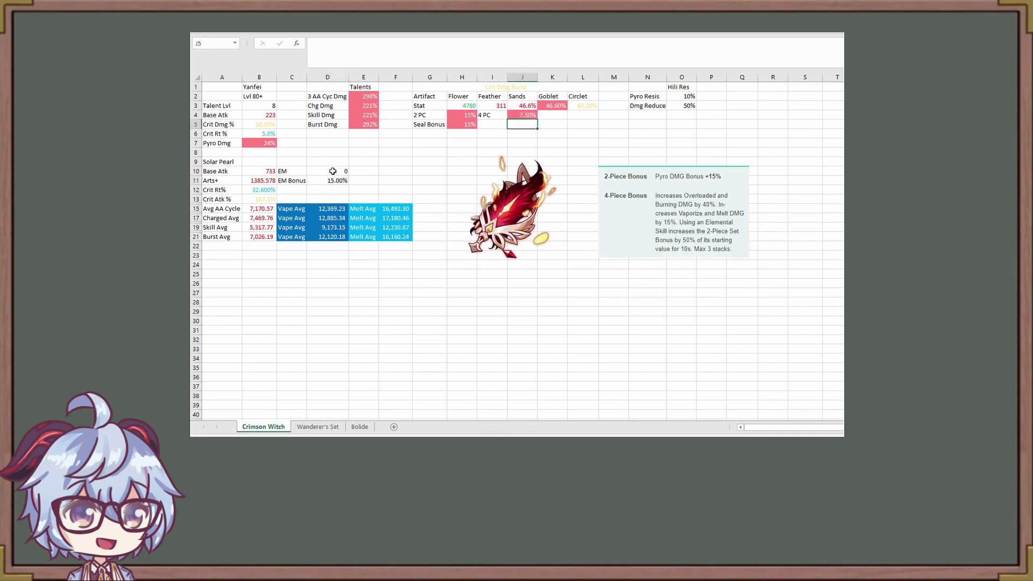
pyautogui.click(330, 428)
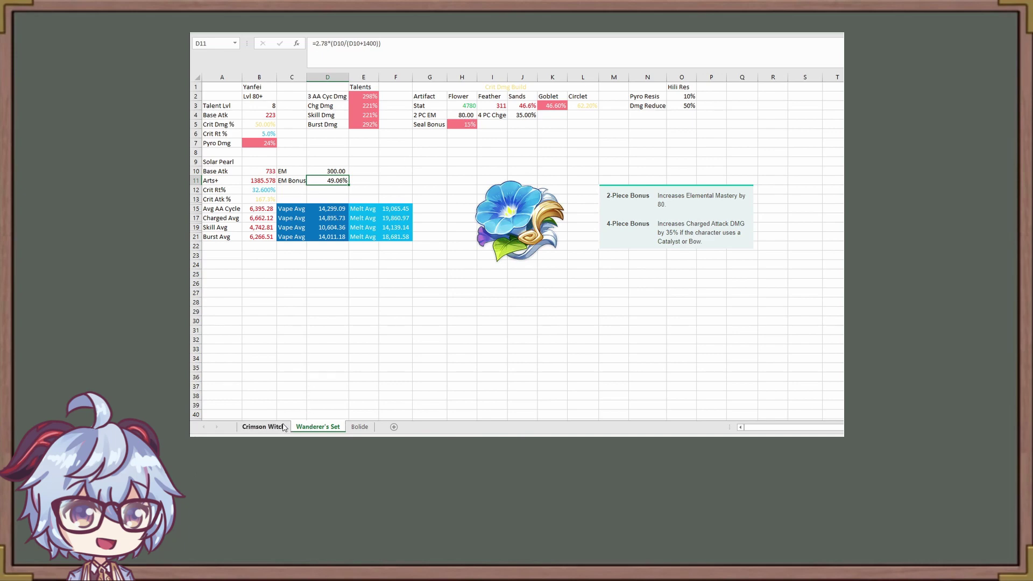
pyautogui.click(263, 426)
pyautogui.click(324, 171)
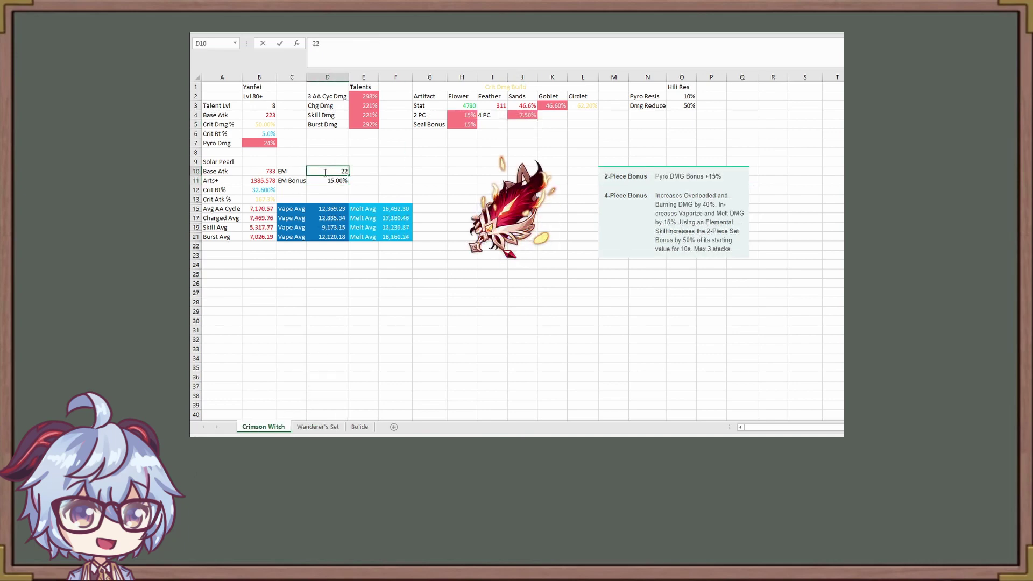
pyautogui.press('Return')
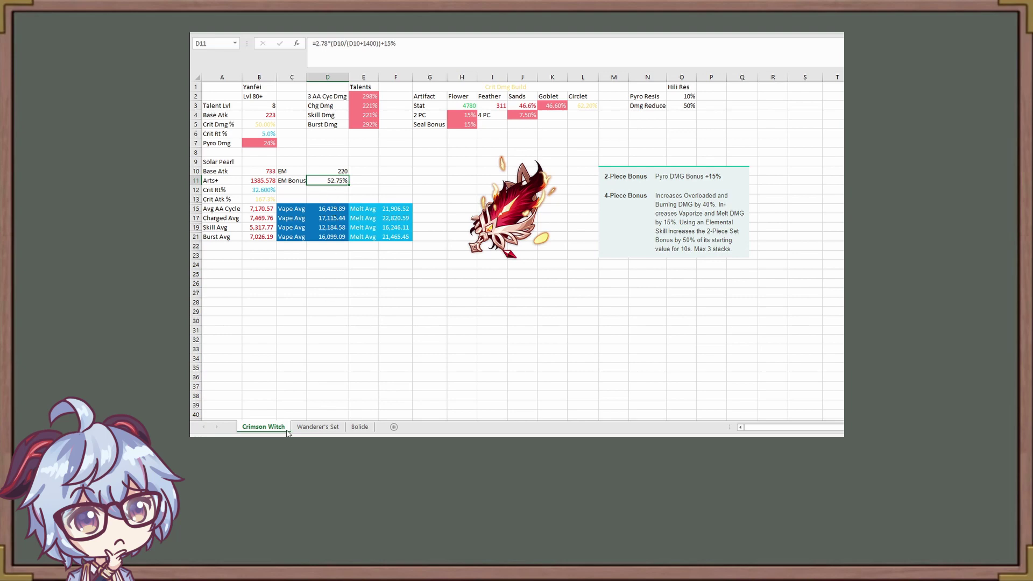
# - Compare the EM Bonus formulas in D11 of the Wanderer's Set and Crimson Witch sheets
pyautogui.click(318, 427)
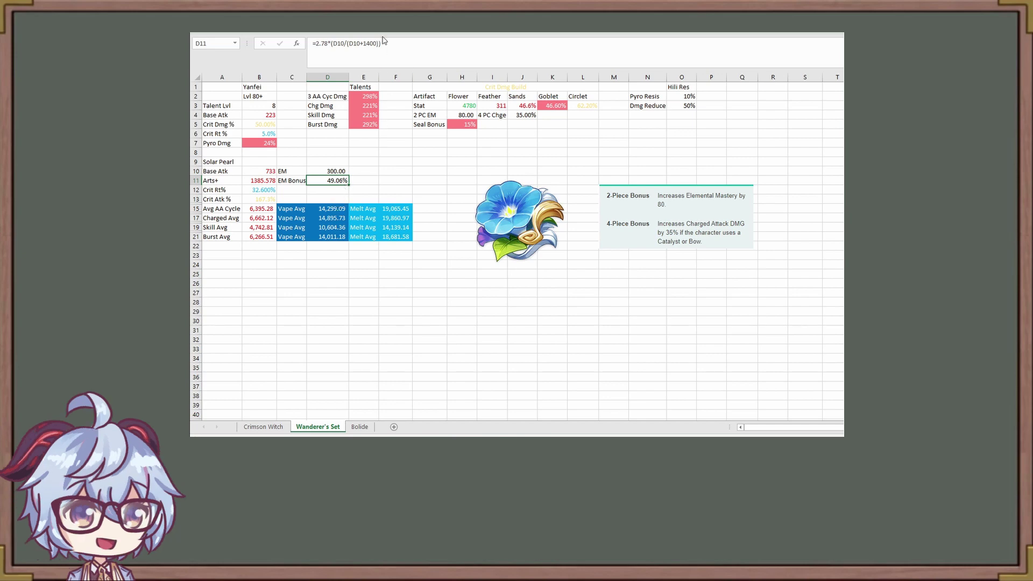
pyautogui.moveTo(383, 43); pyautogui.dragTo(317, 44)
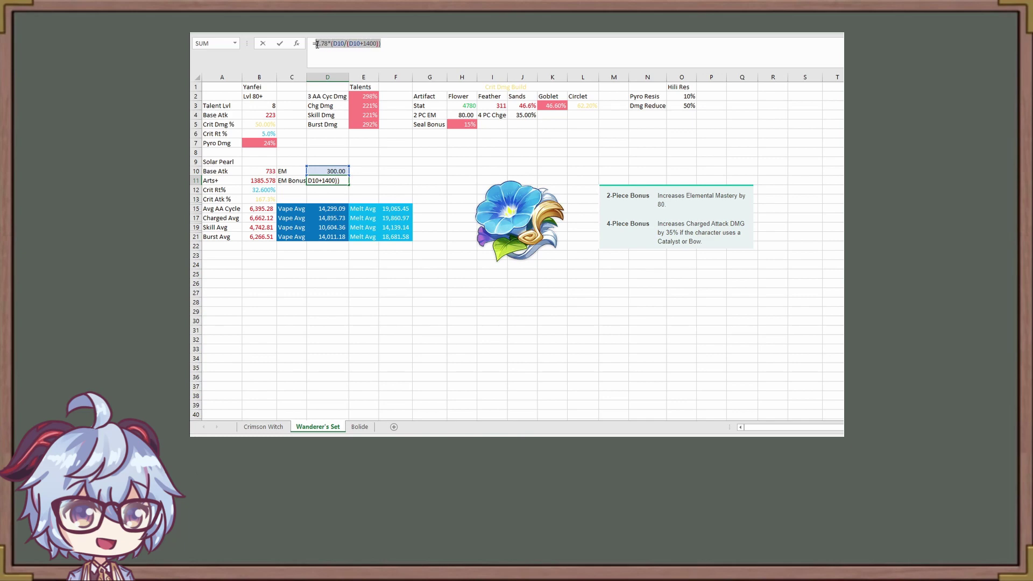
pyautogui.click(390, 55)
pyautogui.click(373, 179)
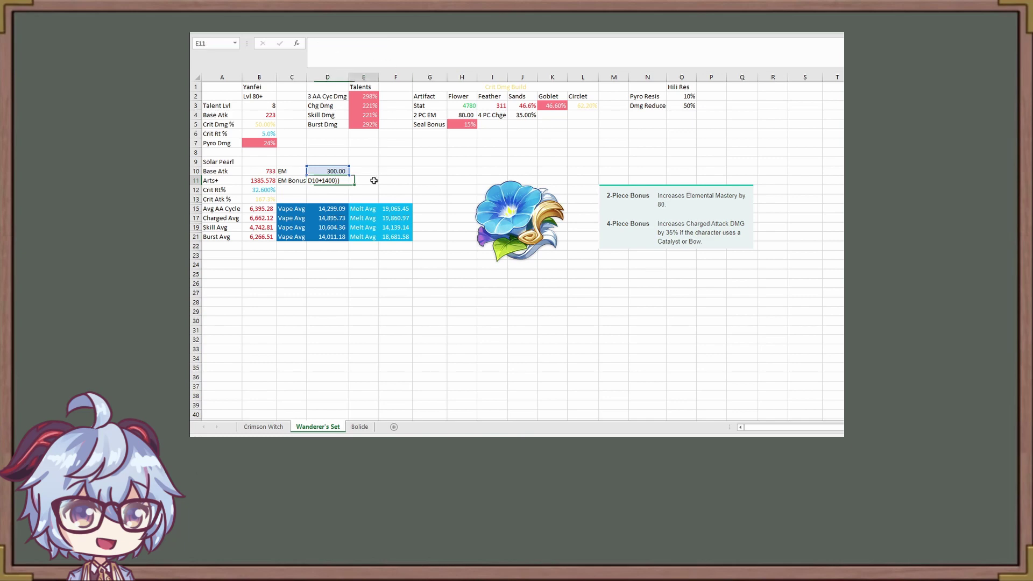
pyautogui.click(344, 184)
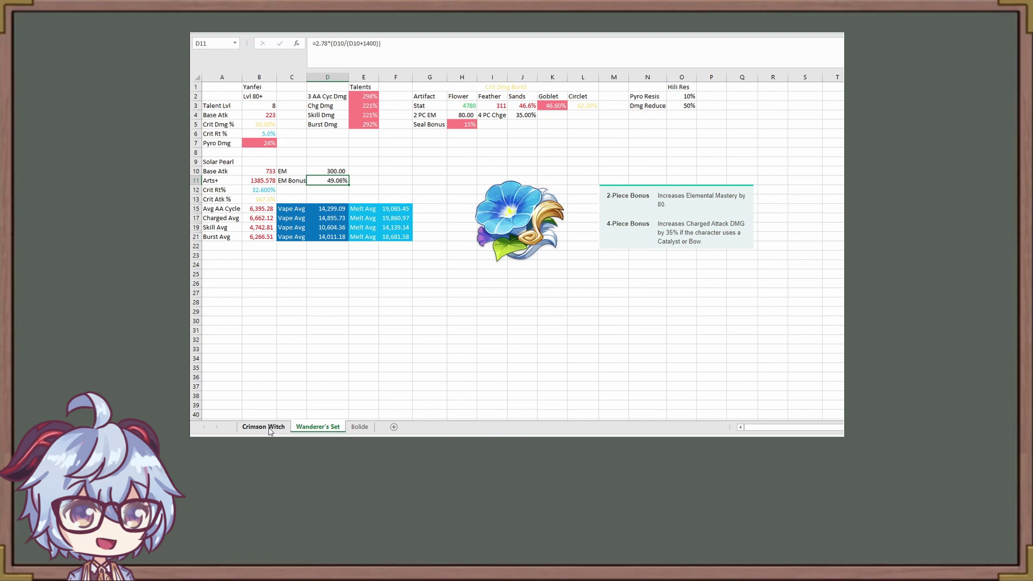
pyautogui.click(269, 428)
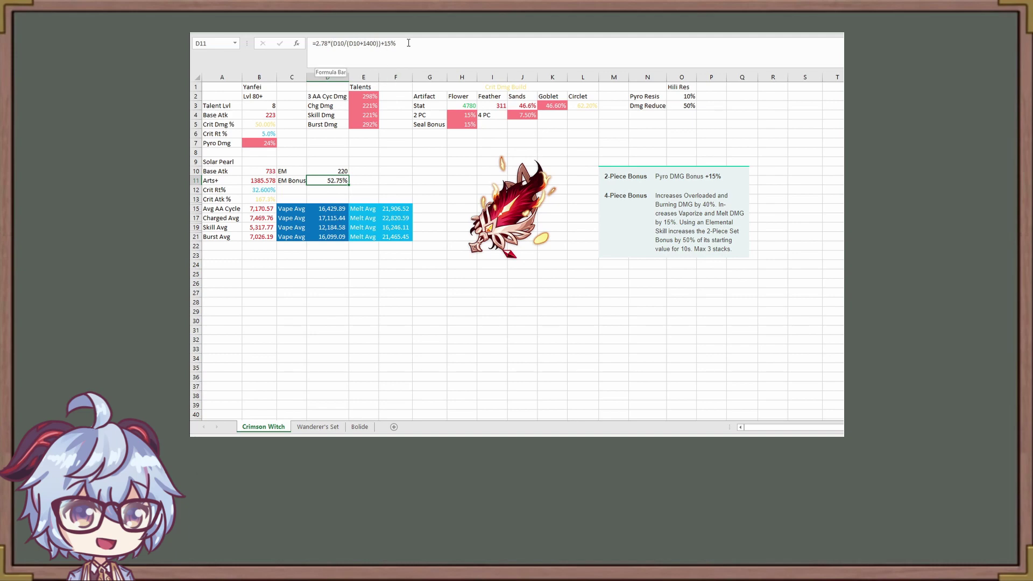
pyautogui.click(318, 427)
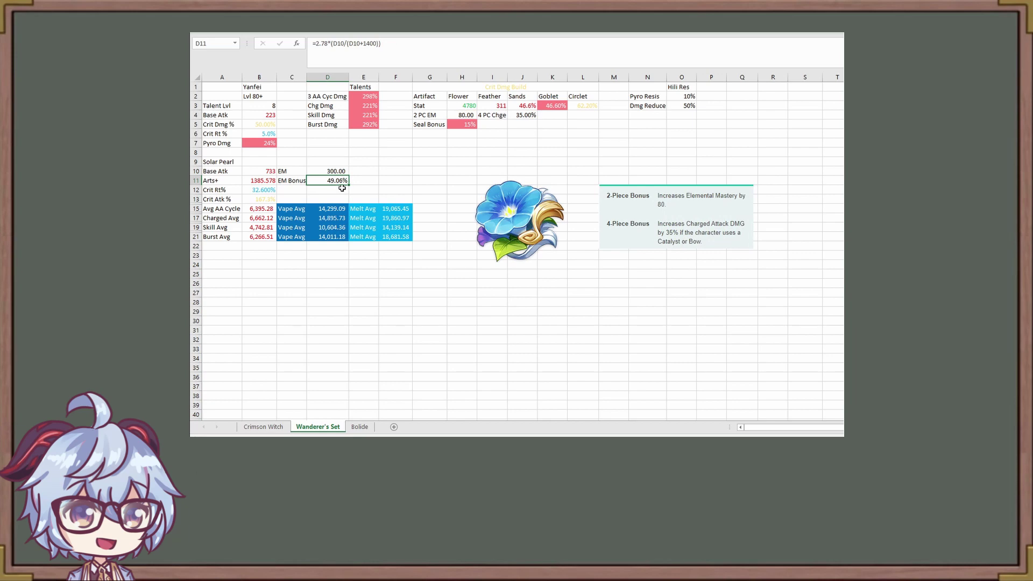
pyautogui.click(276, 426)
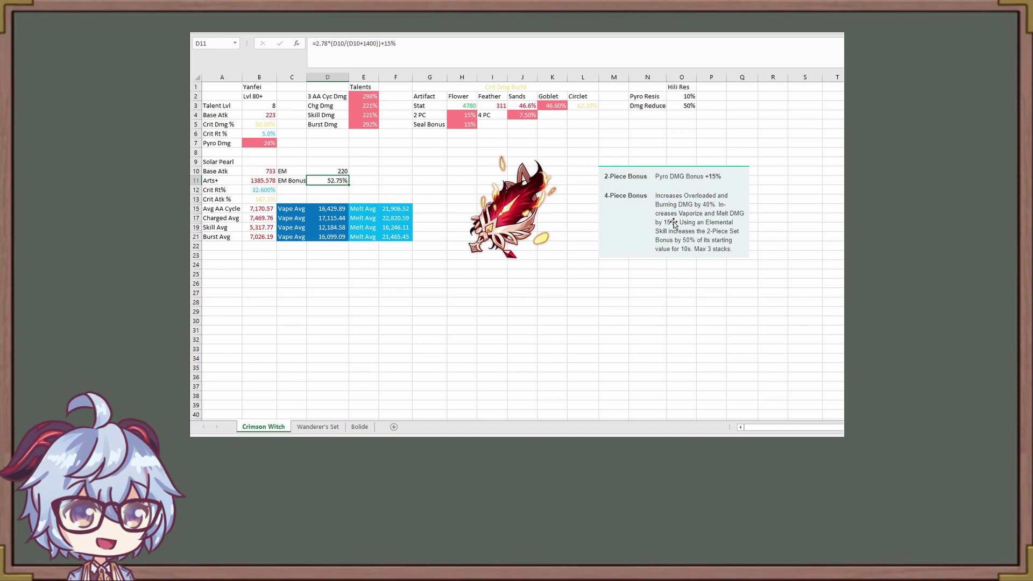
# - Check the 2 PC EM value in H4 of Wanderer's Set against the Crimson Witch set bonus description
pyautogui.click(321, 427)
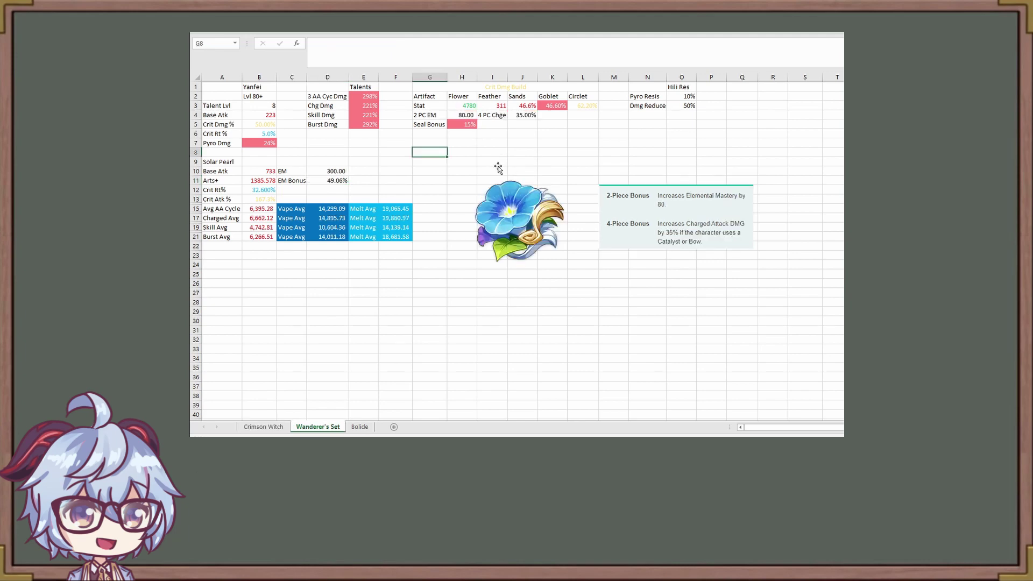
pyautogui.click(464, 116)
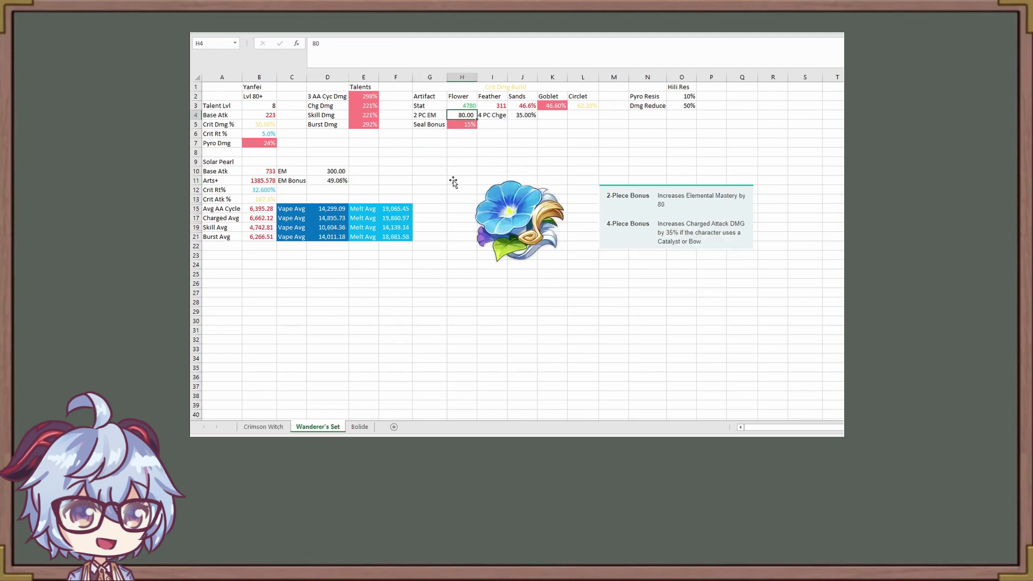
pyautogui.hotkey('ctrl', 'pageup')
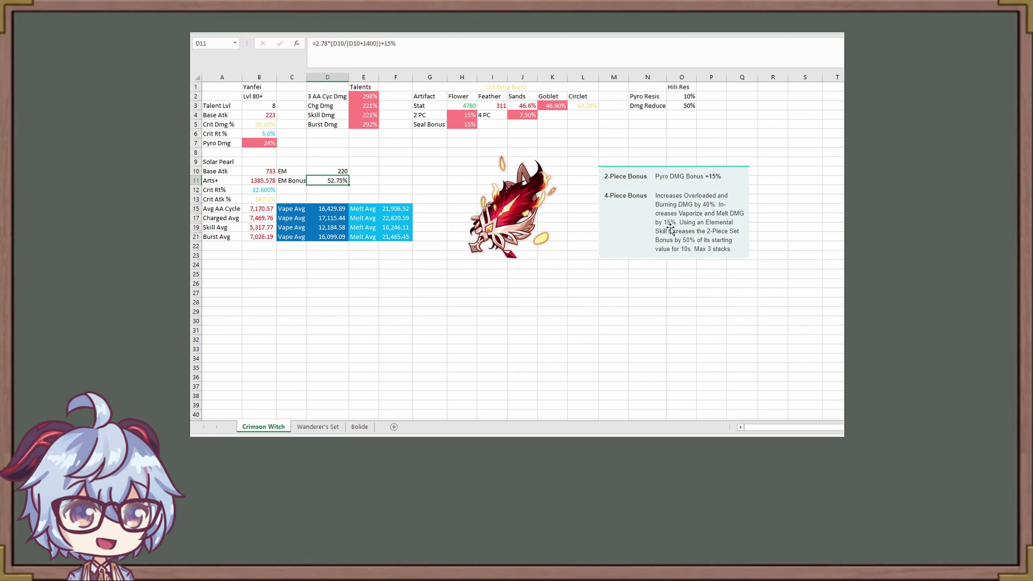
pyautogui.click(321, 426)
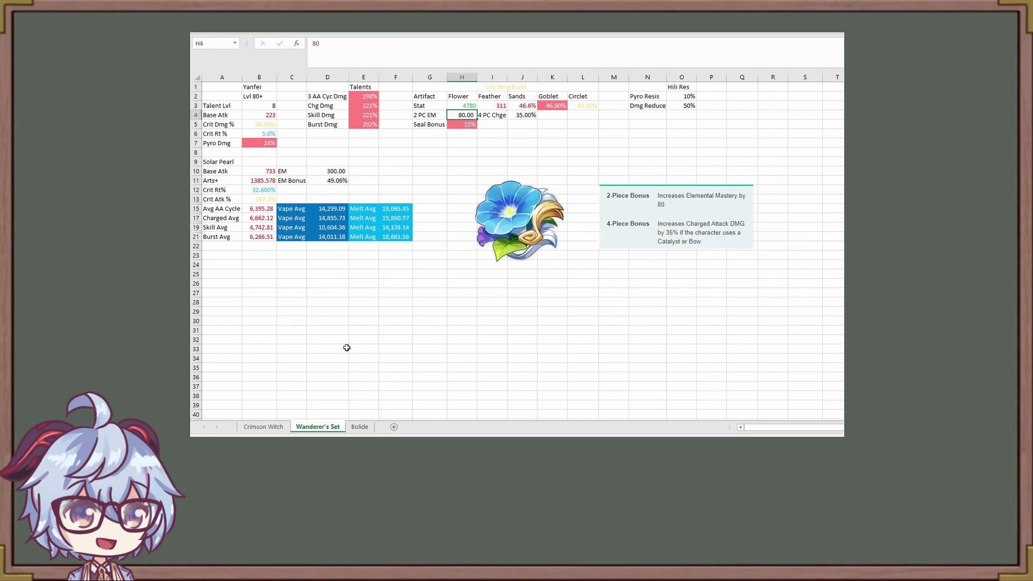
# - Reset the EM value in D10 to 0 on the Crimson Witch sheet and to =H4 on the Wanderer's Set sheet
pyautogui.click(350, 293)
pyautogui.hotkey('ctrl', 'pageup')
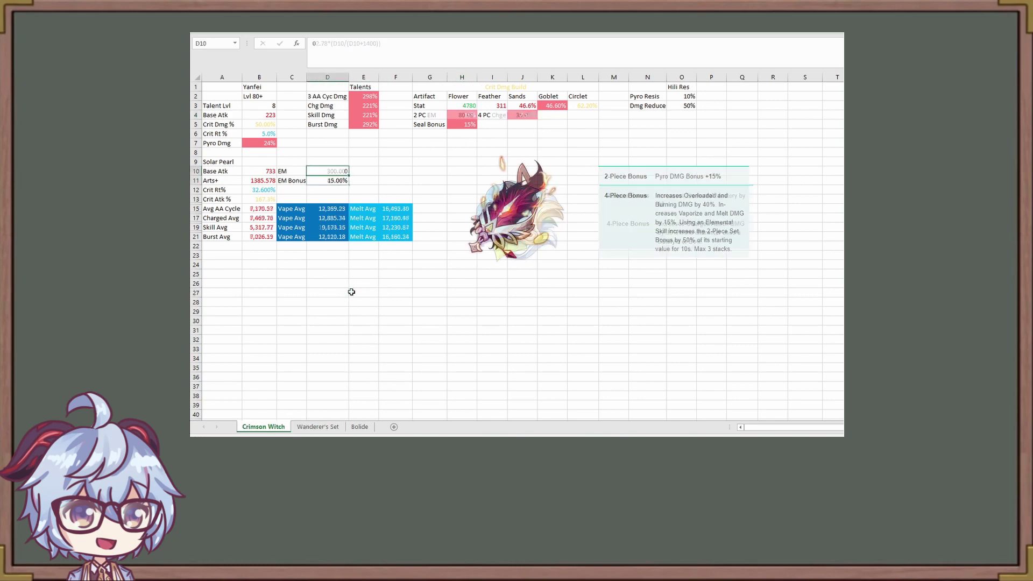
pyautogui.hotkey('ctrl', 'pagedown')
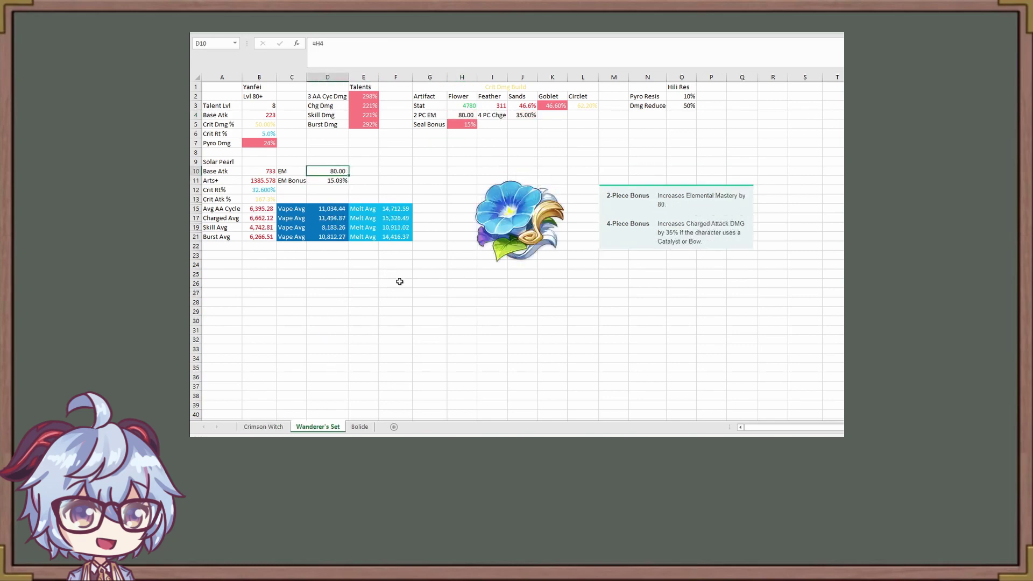
pyautogui.click(398, 282)
# - Inspect the EM Bonus formula, the 4 PC charged bonus in J4 and the Charged Avg formula in B17 on Wanderer's Set
pyautogui.click(337, 182)
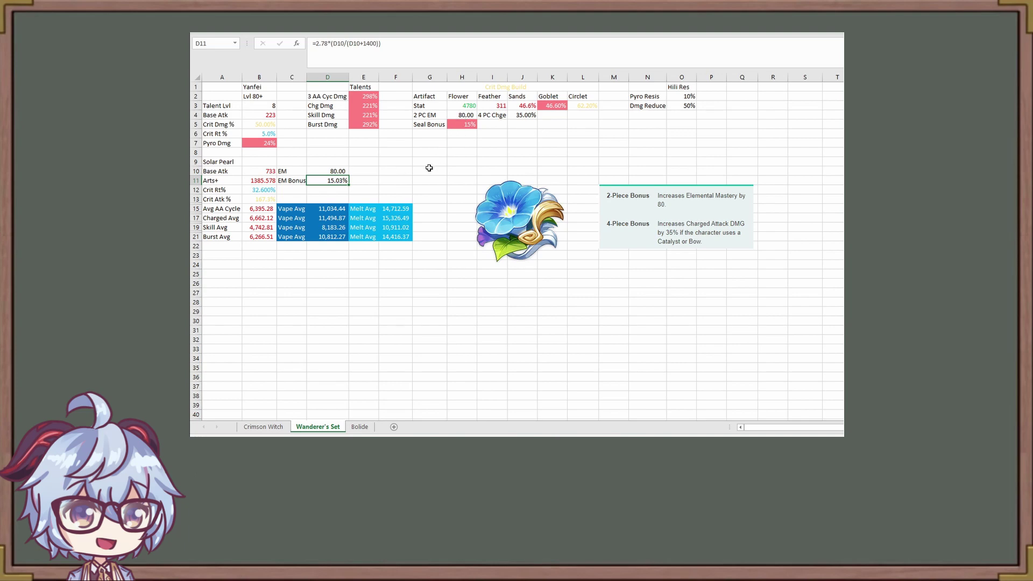
pyautogui.moveTo(348, 184); pyautogui.dragTo(364, 190)
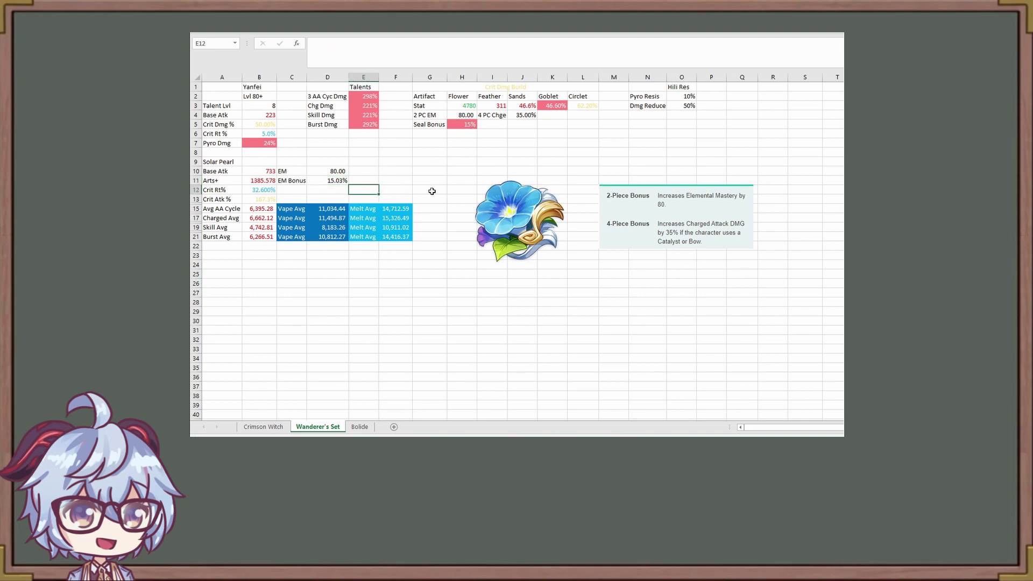
pyautogui.click(431, 191)
pyautogui.click(522, 117)
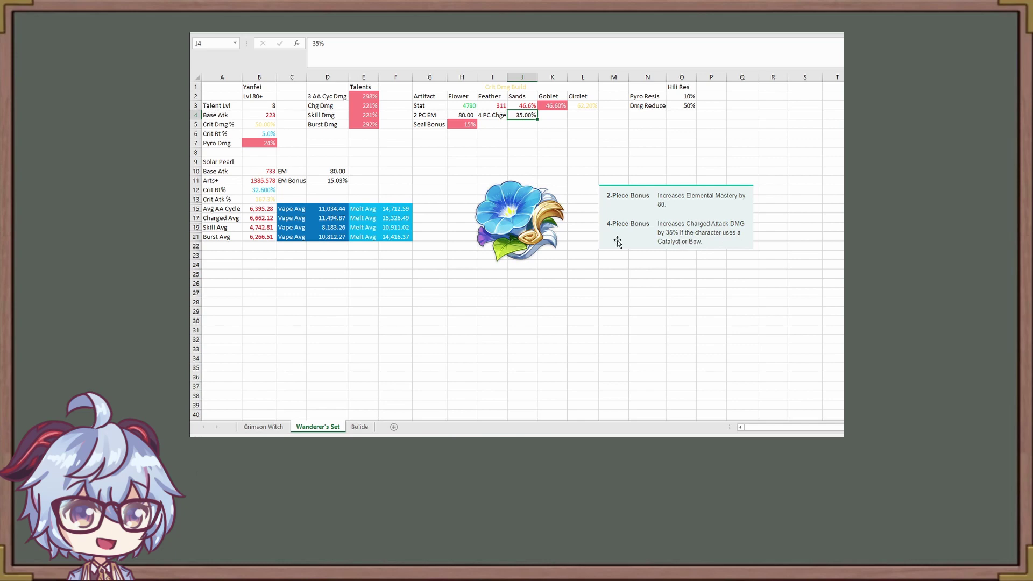
pyautogui.click(266, 219)
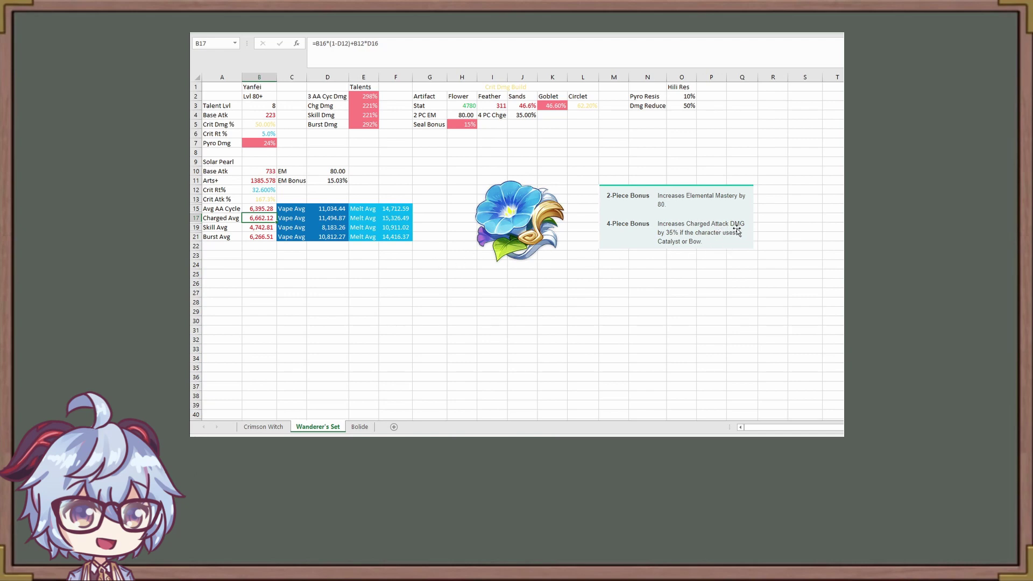
# - Add the 35% 4 PC charged attack bonus to the Chg Dmg talent value in E3 of the Wanderer's Set sheet
pyautogui.click(321, 108)
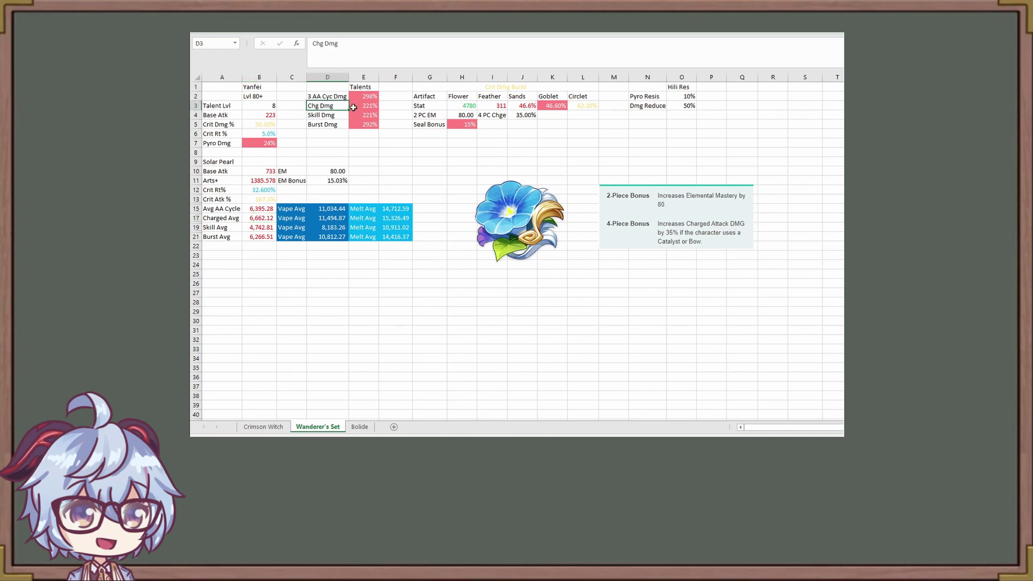
pyautogui.click(362, 108)
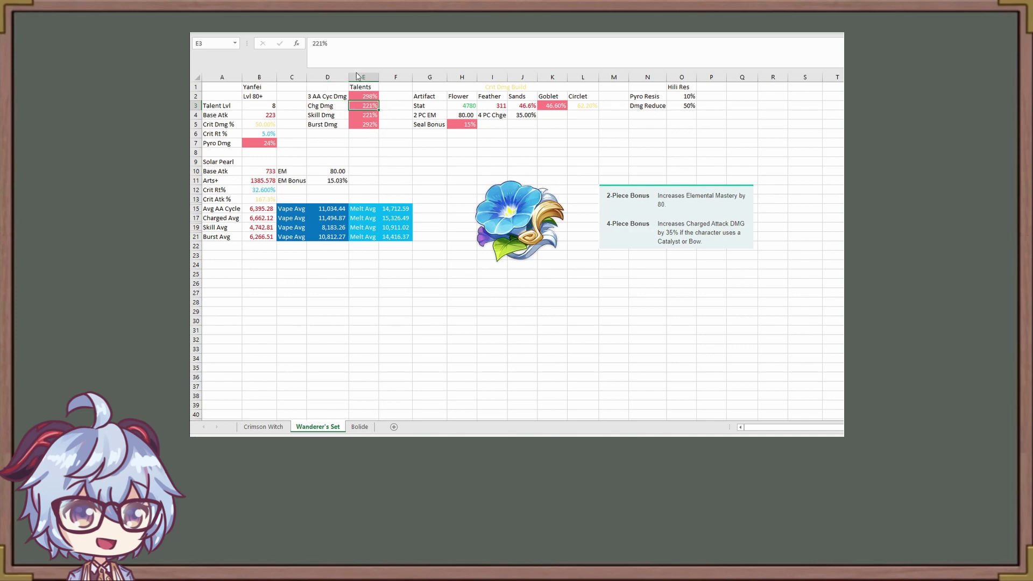
pyautogui.click(311, 43)
pyautogui.write('=')
pyautogui.write('+35%+')
pyautogui.press('Return')
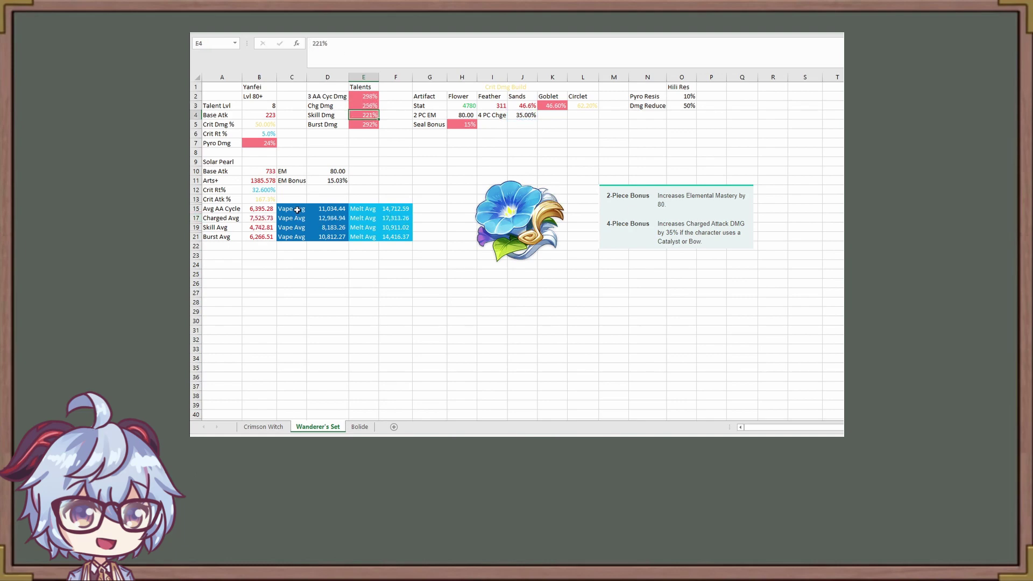
# - Paste a picture of the Crimson Witch stats and damage results below the calculations on the Wanderer's Set sheet, starting at row 23
pyautogui.click(271, 427)
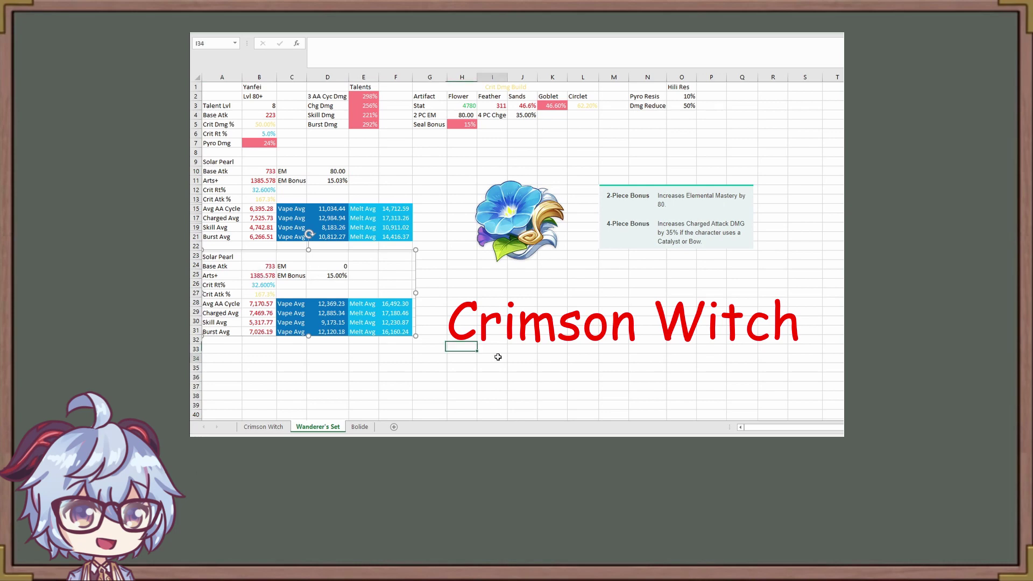
pyautogui.click(491, 358)
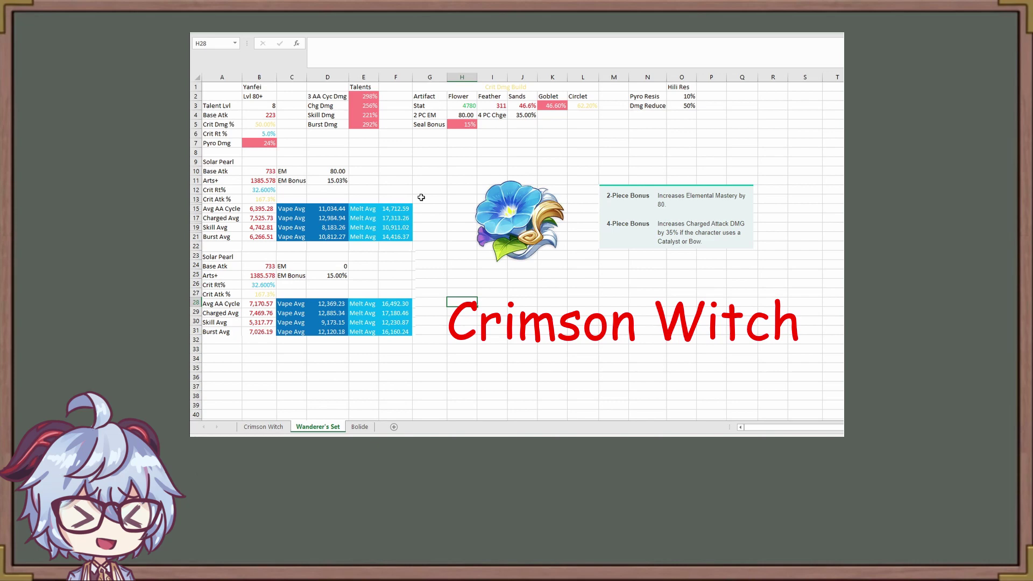
pyautogui.click(379, 293)
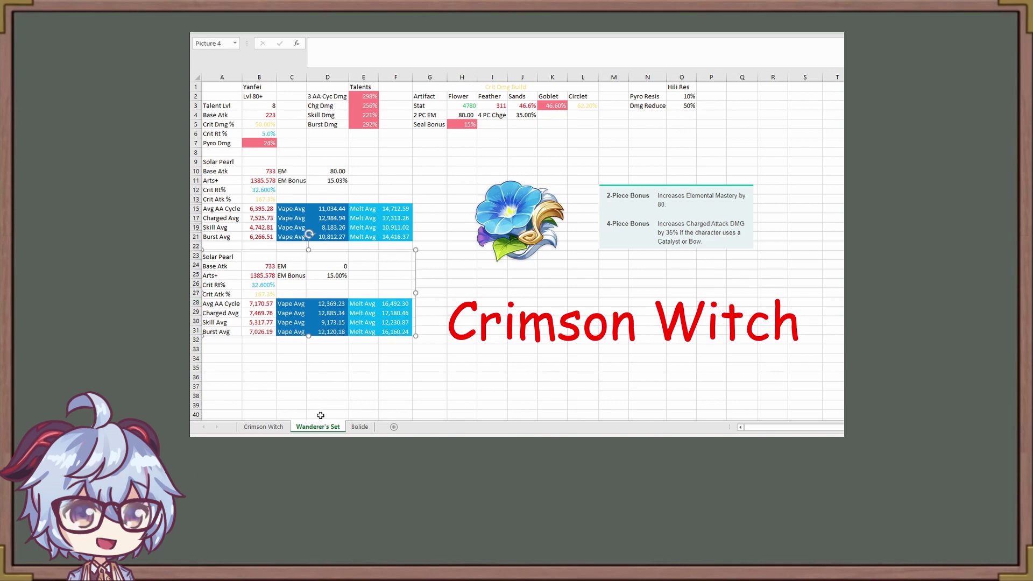
pyautogui.click(334, 377)
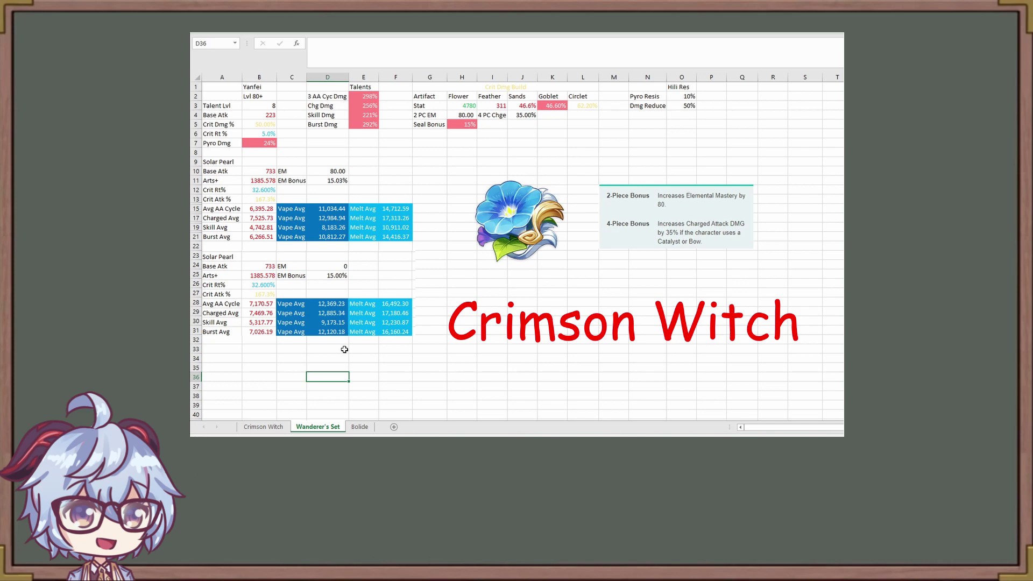
# - Compare the cycle, charged, skill and burst averages of Wanderer's Set with those in the pasted Crimson Witch picture
pyautogui.click(265, 320)
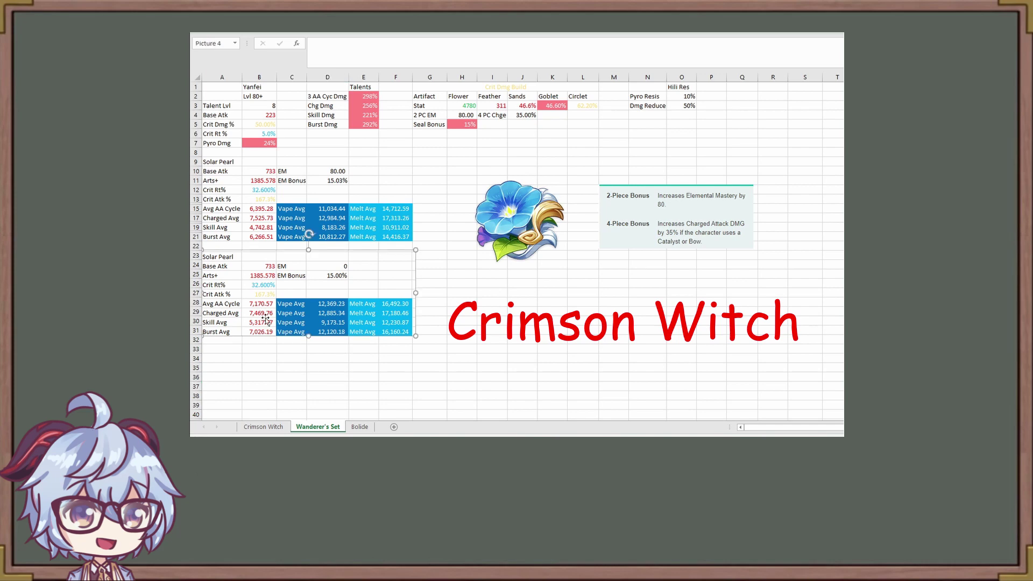
pyautogui.click(327, 224)
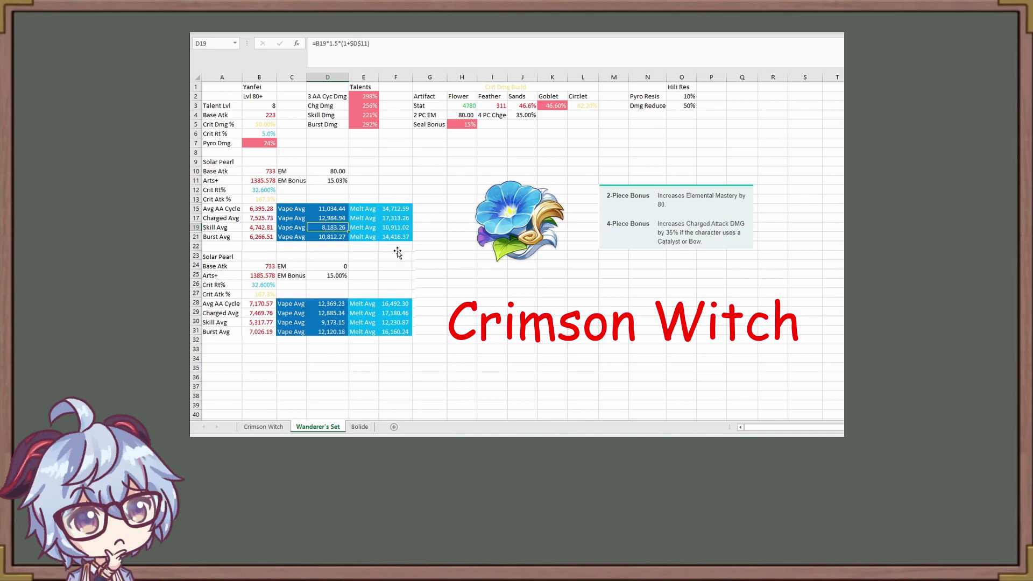
pyautogui.click(428, 272)
pyautogui.click(254, 209)
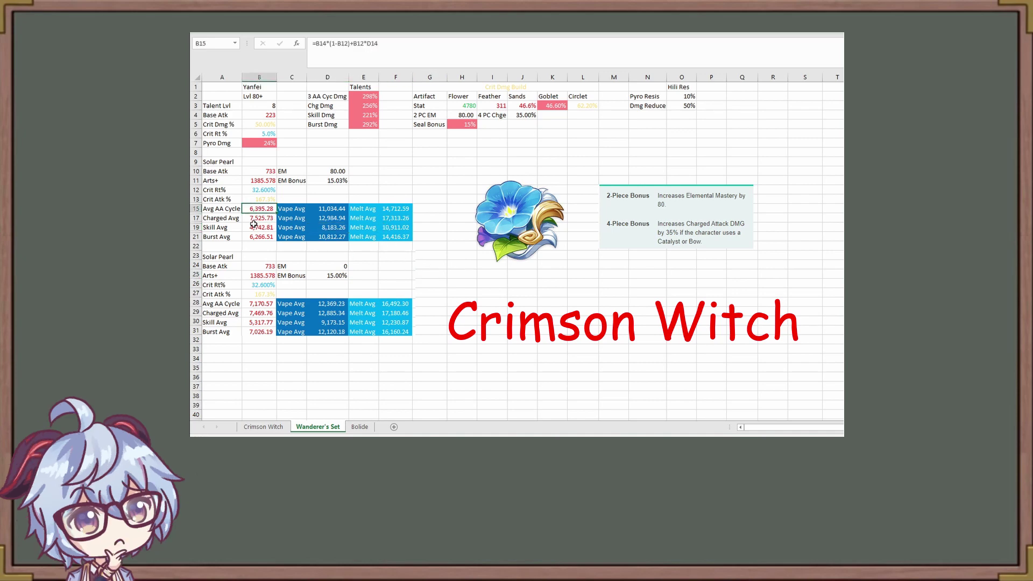
pyautogui.click(254, 227)
pyautogui.click(255, 237)
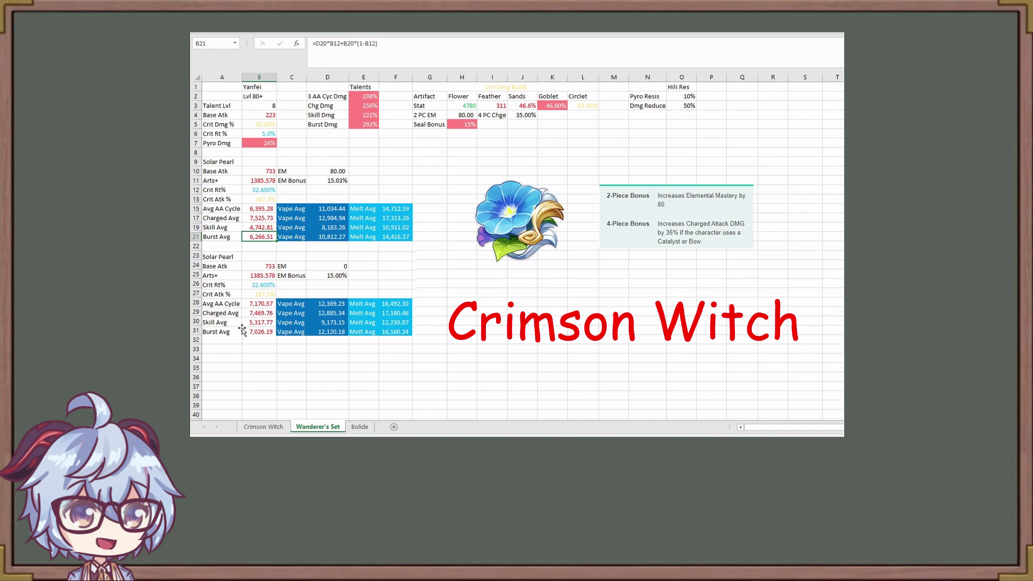
pyautogui.click(284, 328)
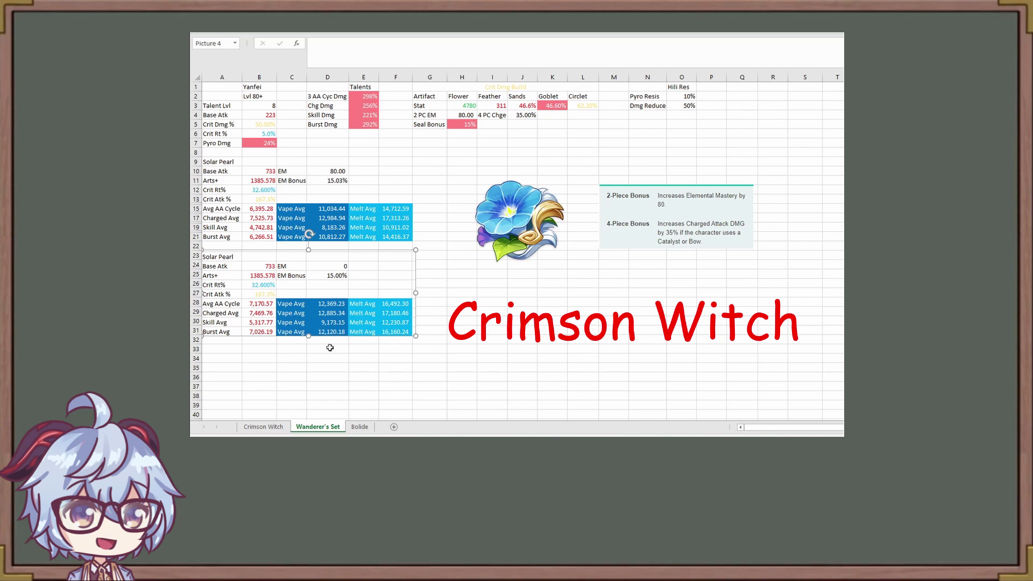
# - On the Bolide sheet, review the set bonuses and add the 4 PC bonus in J4 to the 3 AA Cyc Dmg formula in E2
pyautogui.click(359, 427)
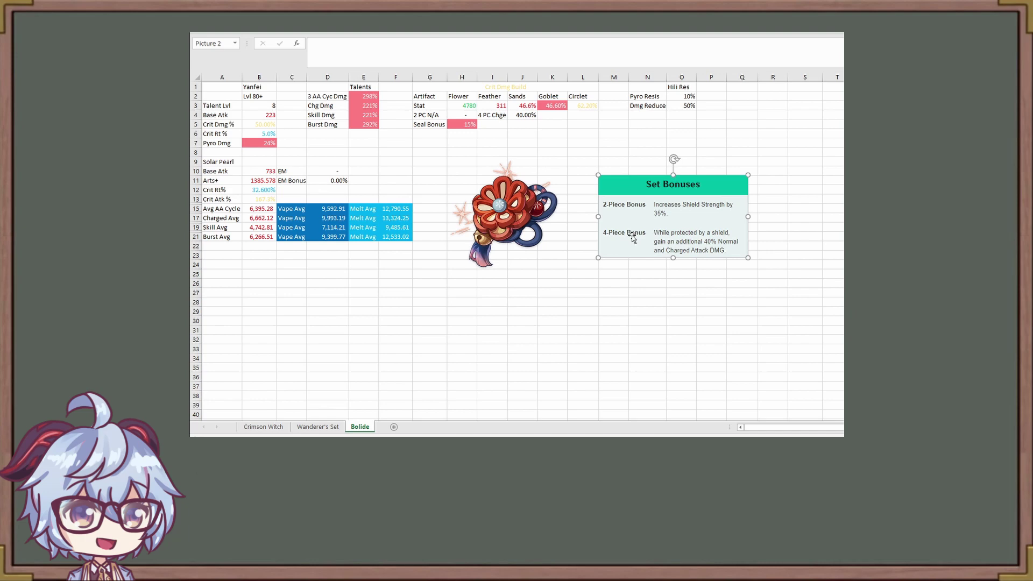
pyautogui.click(663, 285)
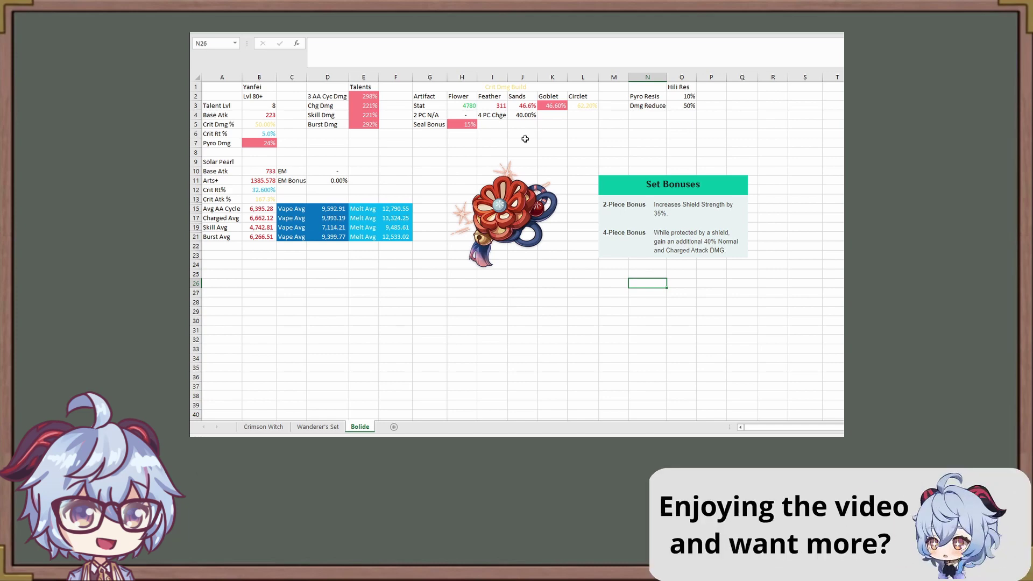
pyautogui.click(467, 118)
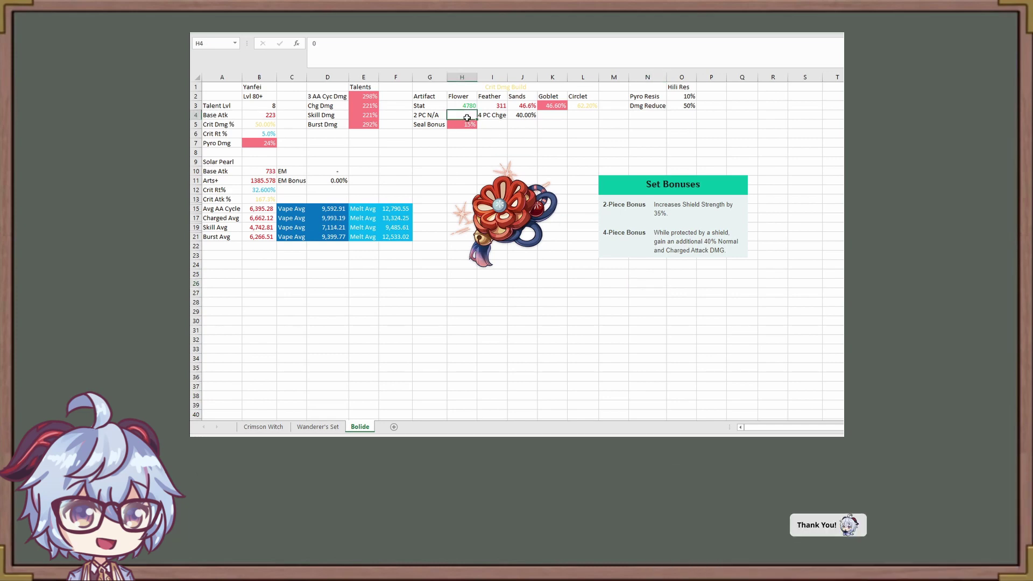
pyautogui.click(534, 117)
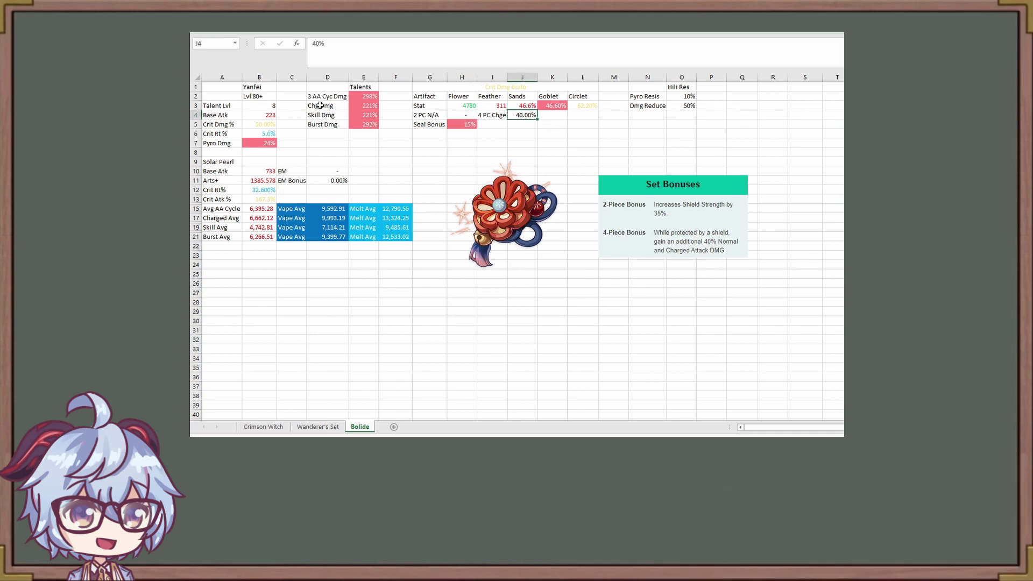
pyautogui.click(373, 97)
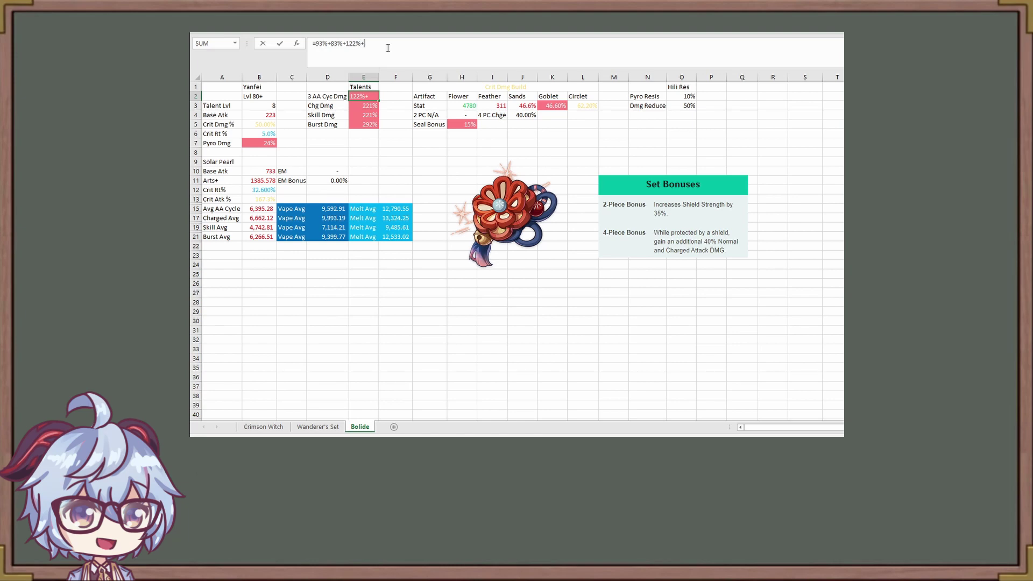
pyautogui.click(527, 115)
pyautogui.press('Return')
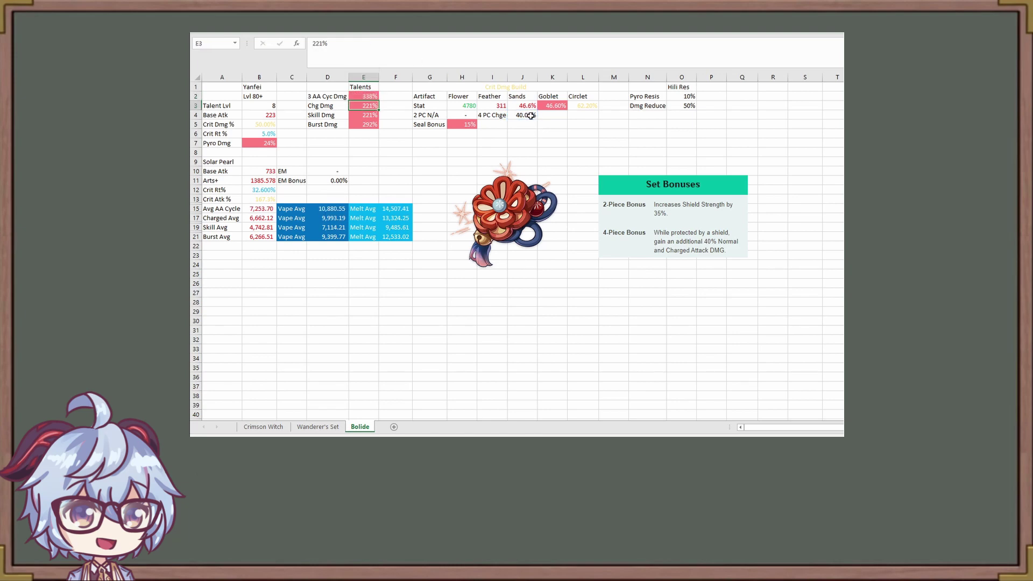
# - Add the 40% 4 PC bonus in J4 to the Chg Dmg talent value in E3 of the Bolide sheet
pyautogui.click(465, 58)
pyautogui.write('+')
pyautogui.click(530, 115)
pyautogui.press('Return')
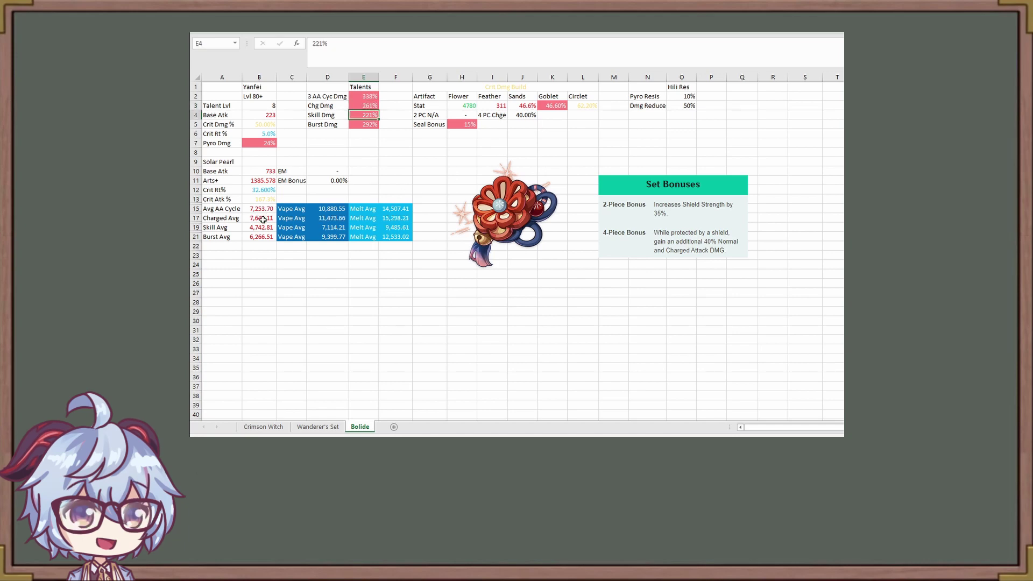
# - Paste a picture of the Wanderer's Set and Crimson Witch results below the Bolide calculations, starting at row 23
pyautogui.click(313, 427)
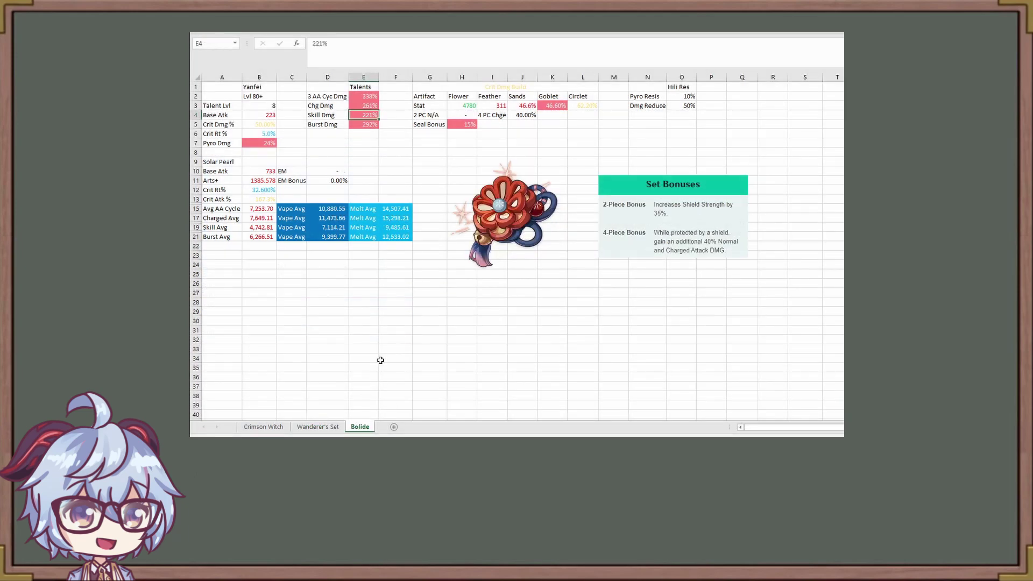
pyautogui.click(380, 360)
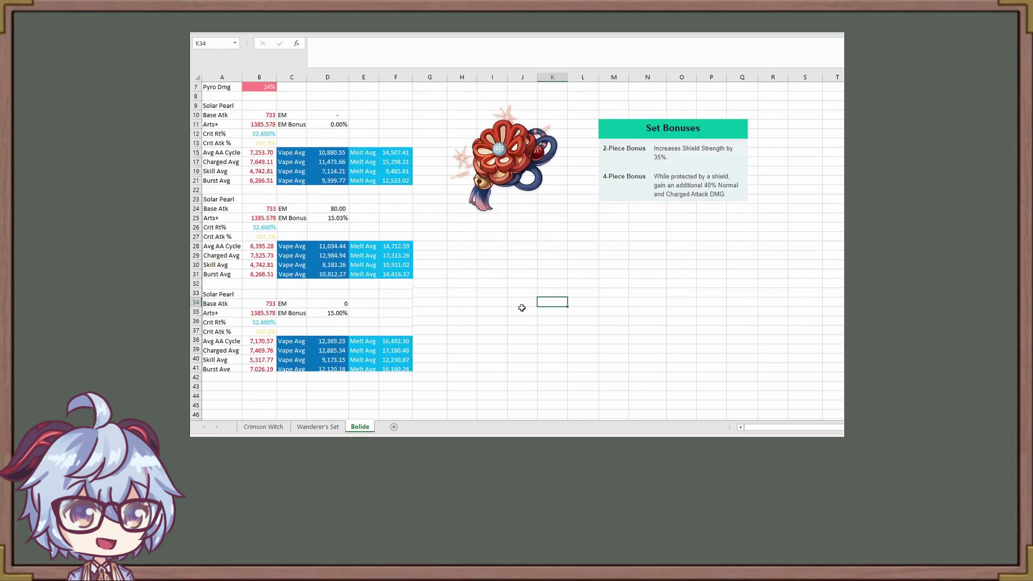
pyautogui.scroll(1, 476, 301)
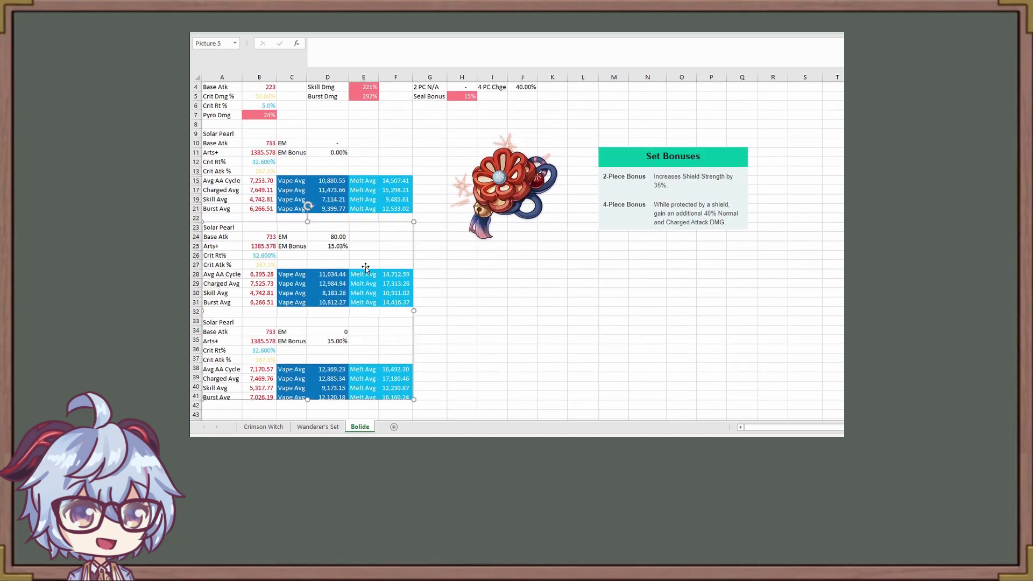
# - Label the pasted results with "wan" in H29 beside the upper block and "crims" beside the lower block
pyautogui.click(459, 280)
pyautogui.write('wan')
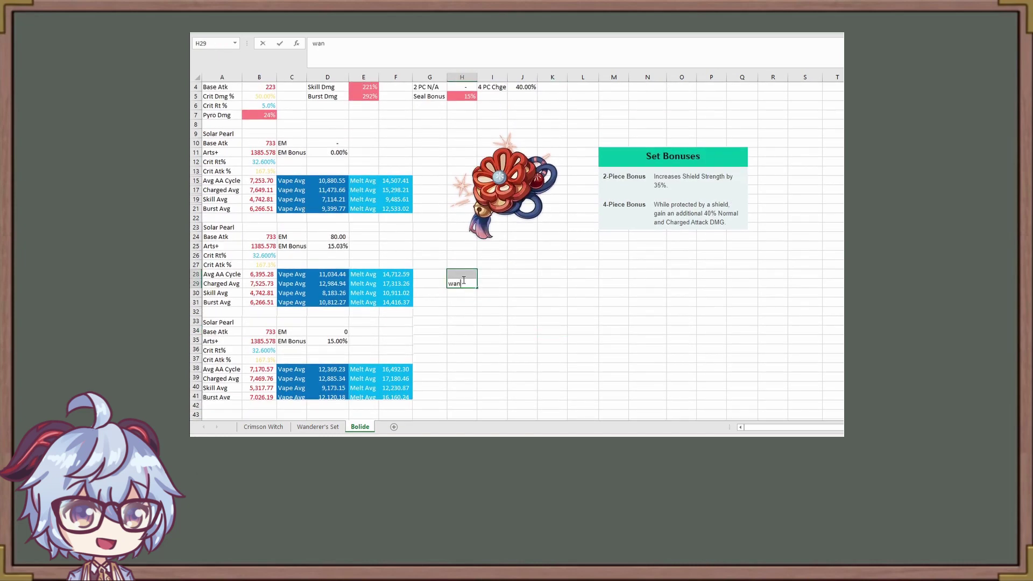
pyautogui.click(518, 365)
pyautogui.click(462, 360)
pyautogui.write('crima')
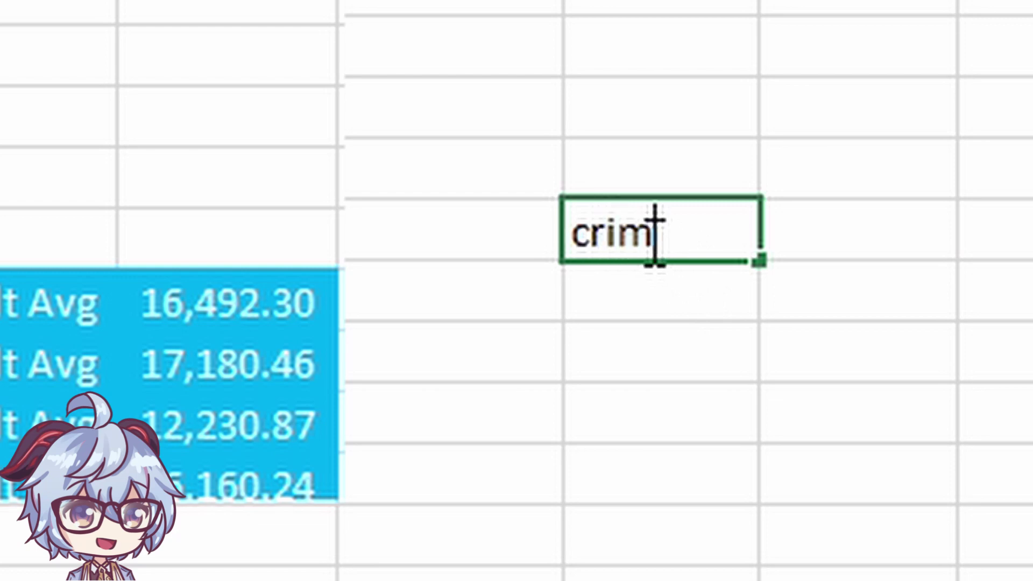
pyautogui.doubleClick(702, 233)
pyautogui.press('BackSpace')
pyautogui.write('s')
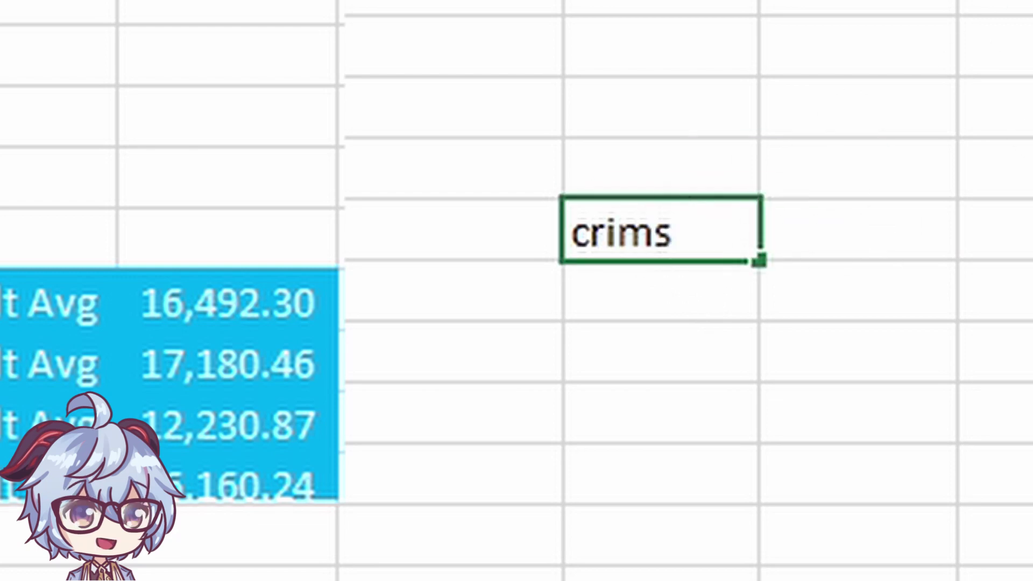
pyautogui.click(583, 329)
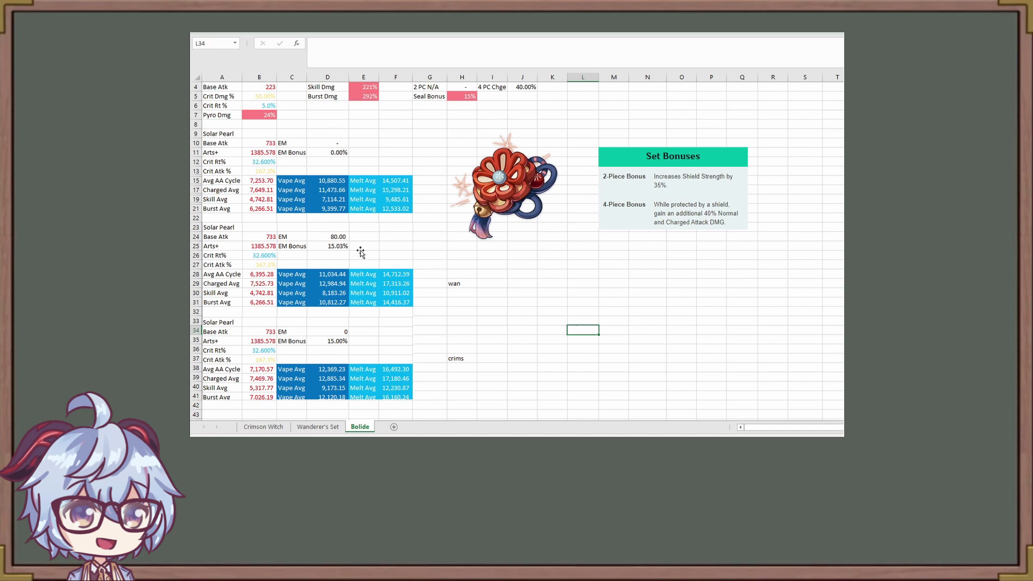
# - Compare Bolide's cycle, charged, Vape and Melt averages with the Wanderer's Set and Crimson Witch results in the pasted picture
pyautogui.click(509, 202)
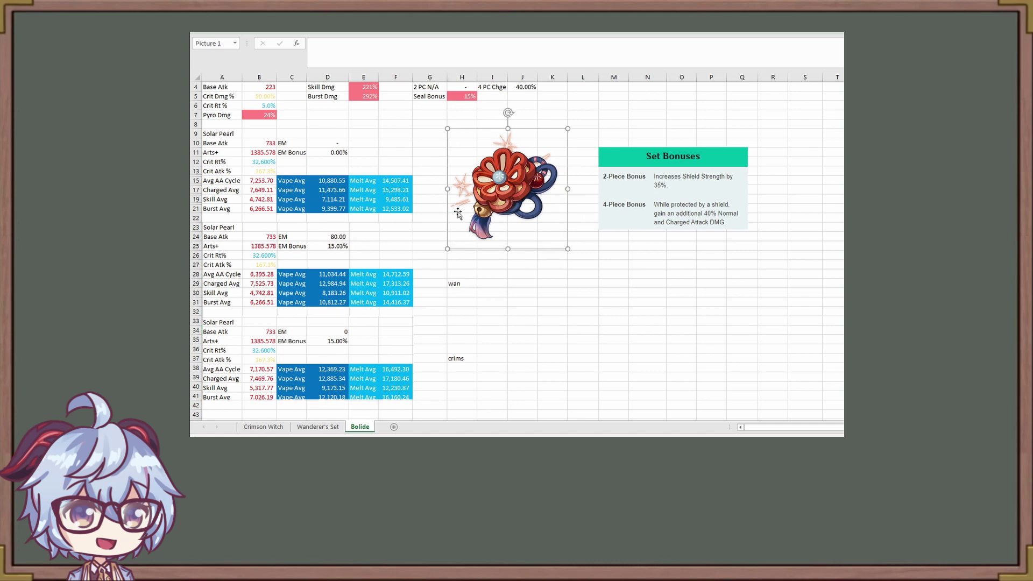
pyautogui.click(274, 191)
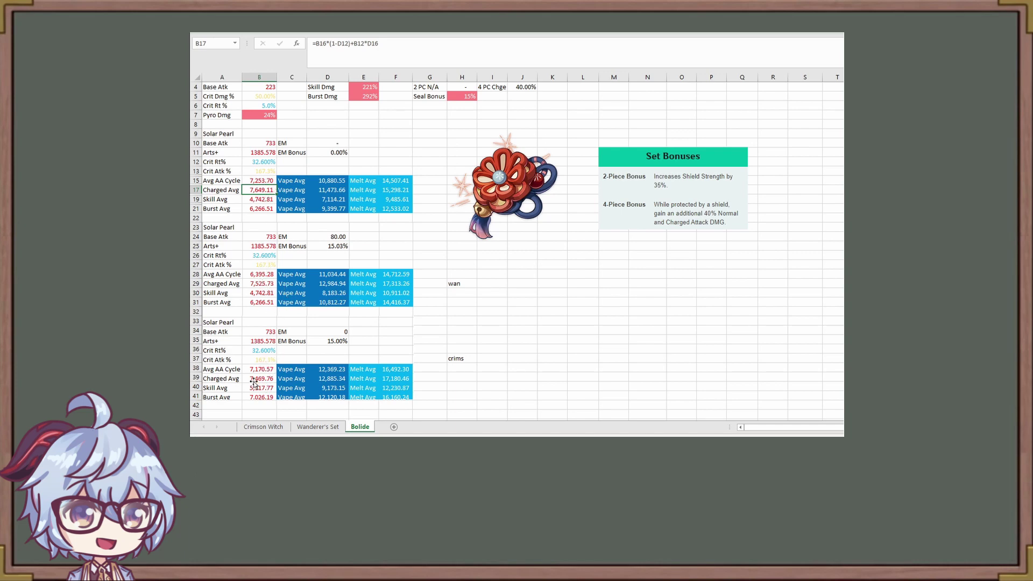
pyautogui.click(265, 180)
pyautogui.click(338, 190)
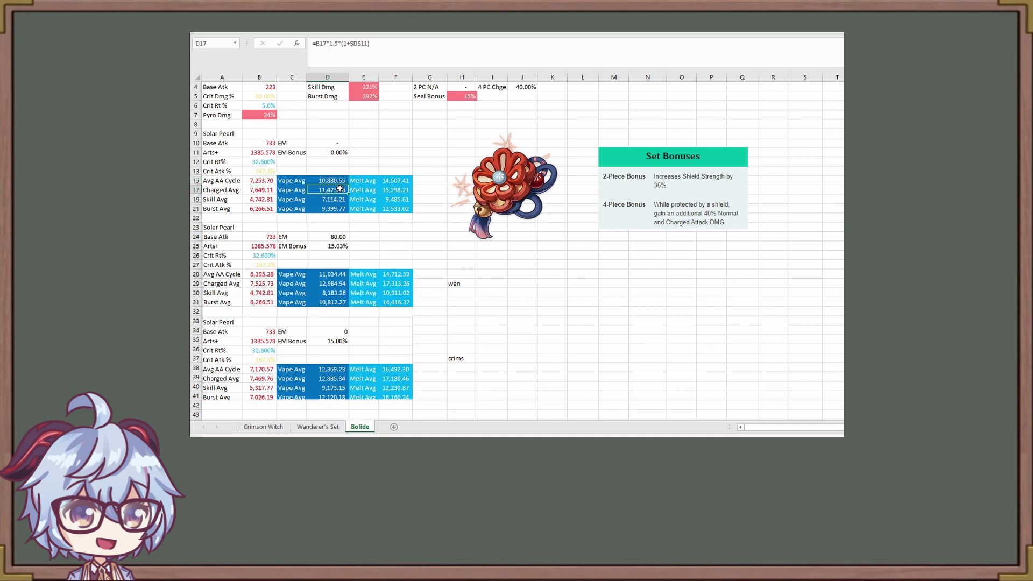
pyautogui.click(408, 178)
pyautogui.click(338, 189)
pyautogui.click(330, 280)
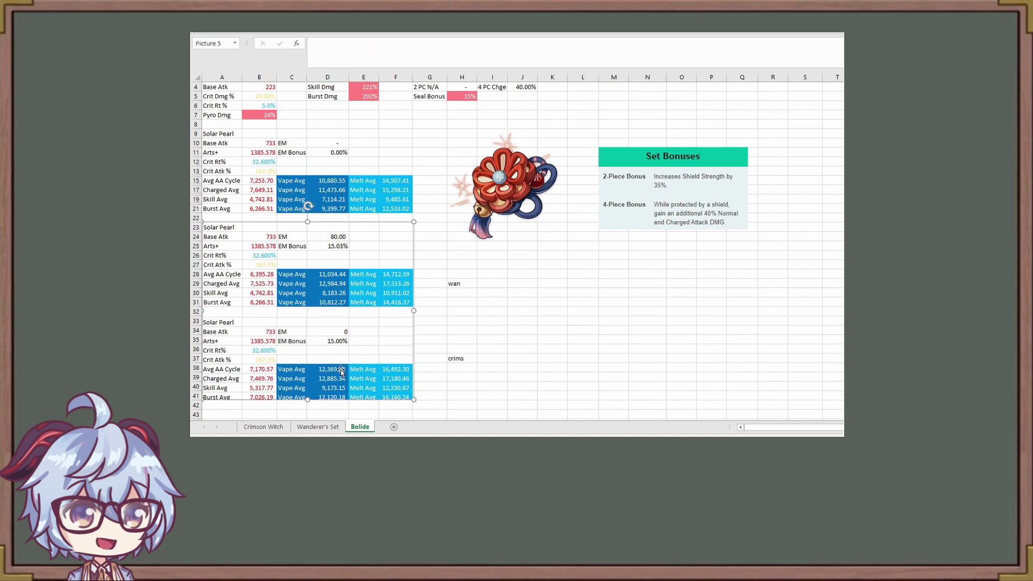
pyautogui.click(525, 322)
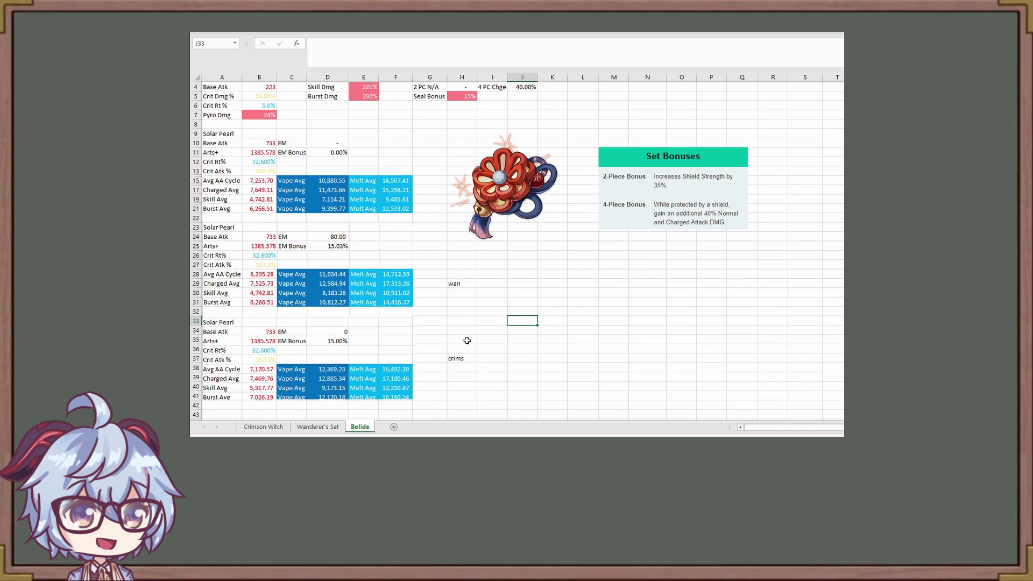
pyautogui.click(512, 303)
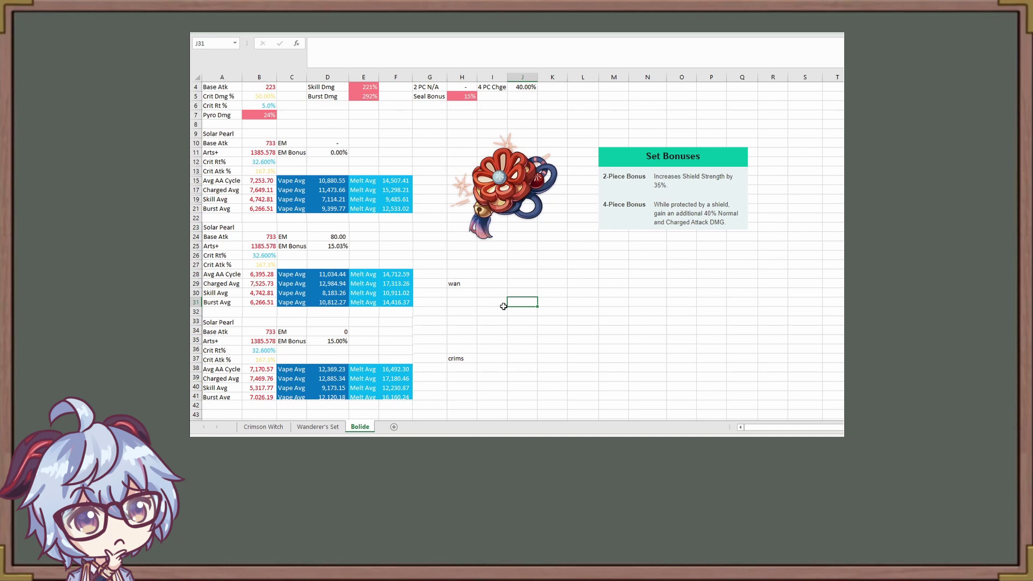
pyautogui.click(328, 182)
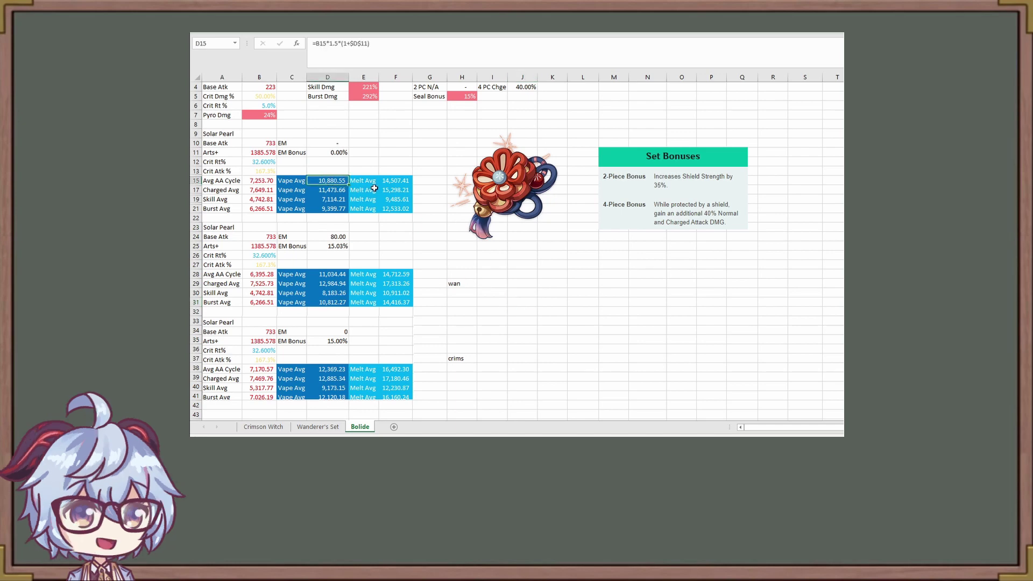
pyautogui.moveTo(373, 183); pyautogui.dragTo(400, 209)
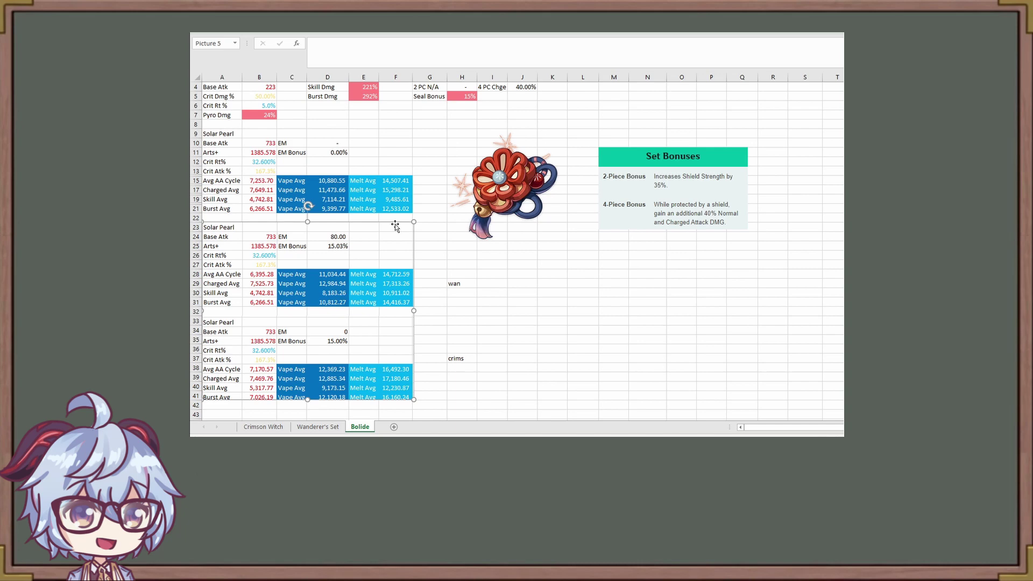
pyautogui.click(448, 215)
pyautogui.click(583, 307)
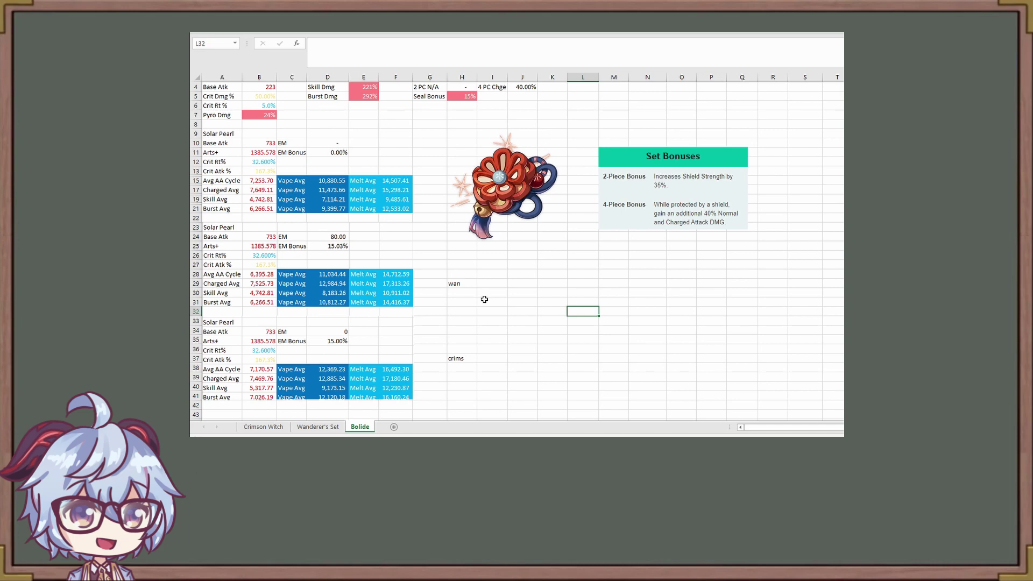
# - Examine the EM bonuses in the pasted results and the 2 PC and 4 PC bonus values on the Crimson Witch sheet
pyautogui.click(339, 344)
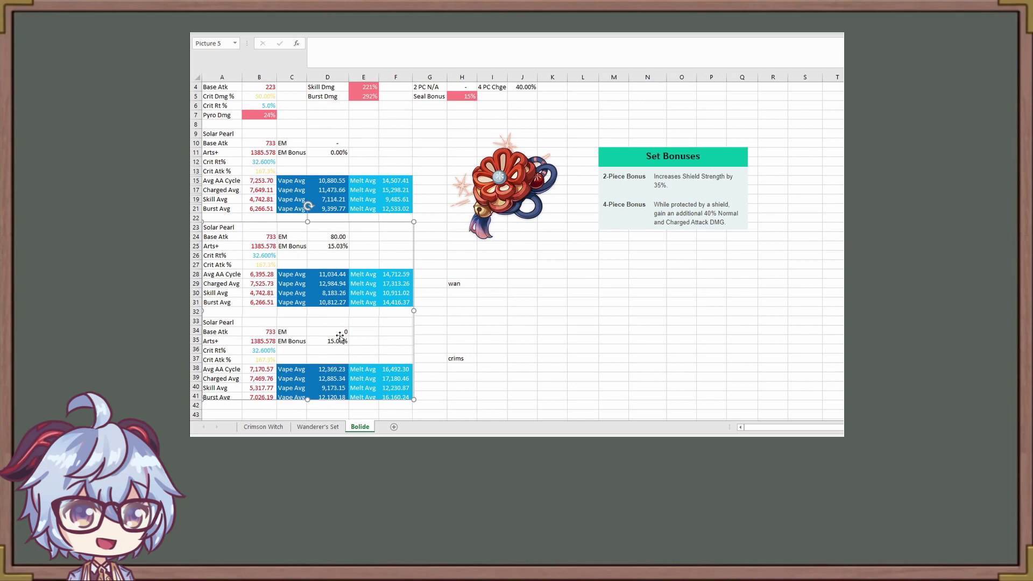
pyautogui.click(505, 349)
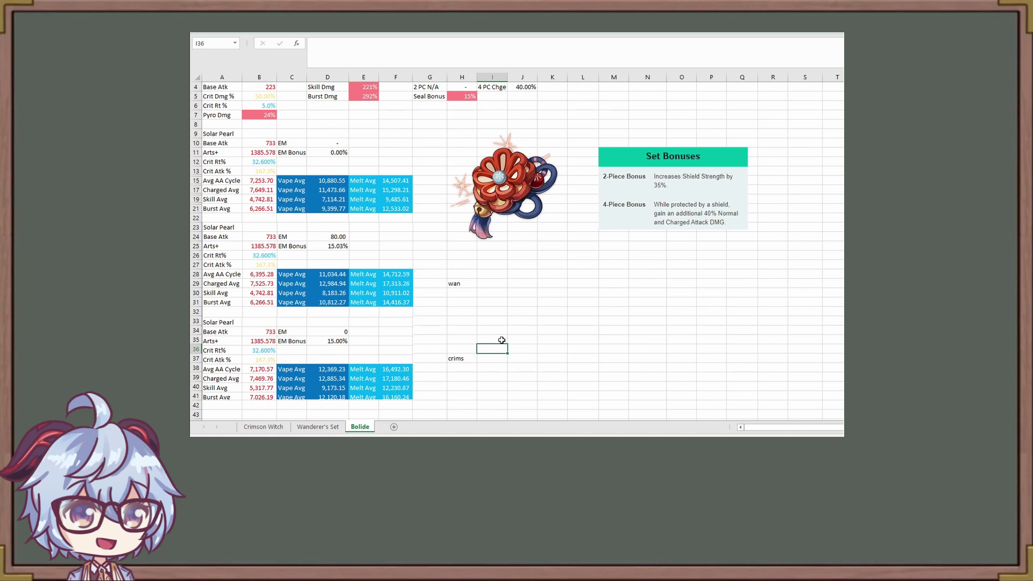
pyautogui.click(332, 247)
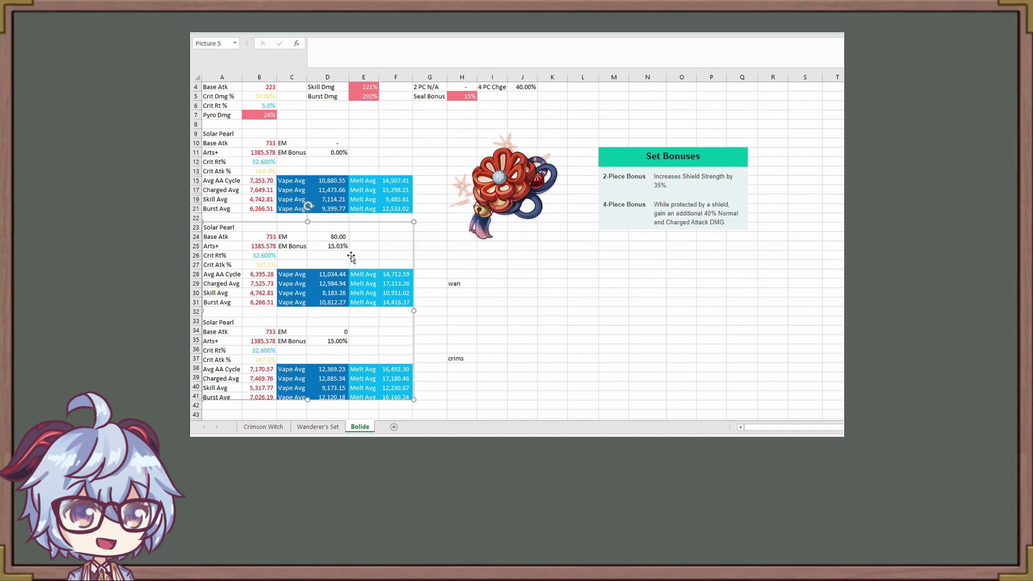
pyautogui.click(523, 342)
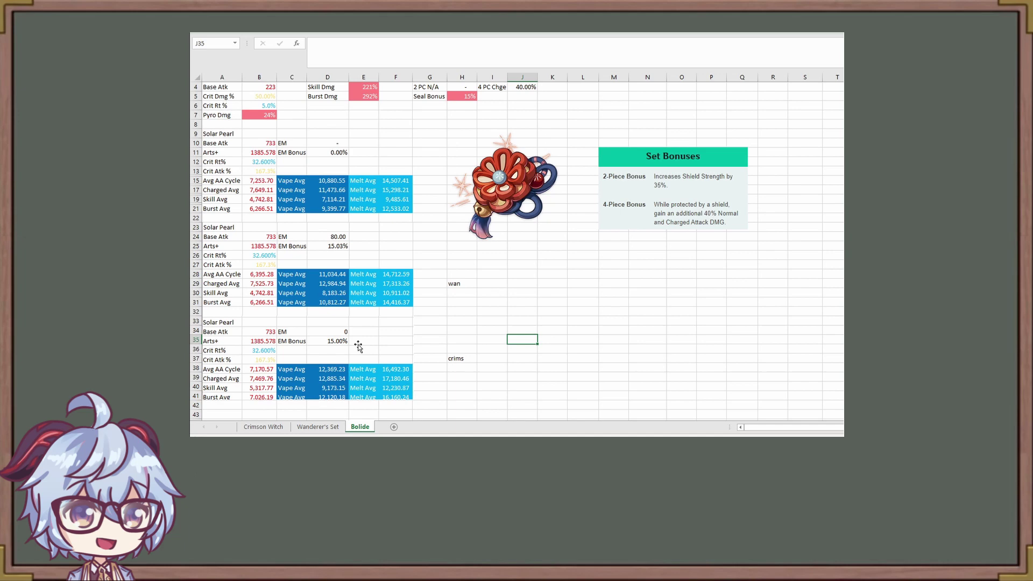
pyautogui.click(263, 426)
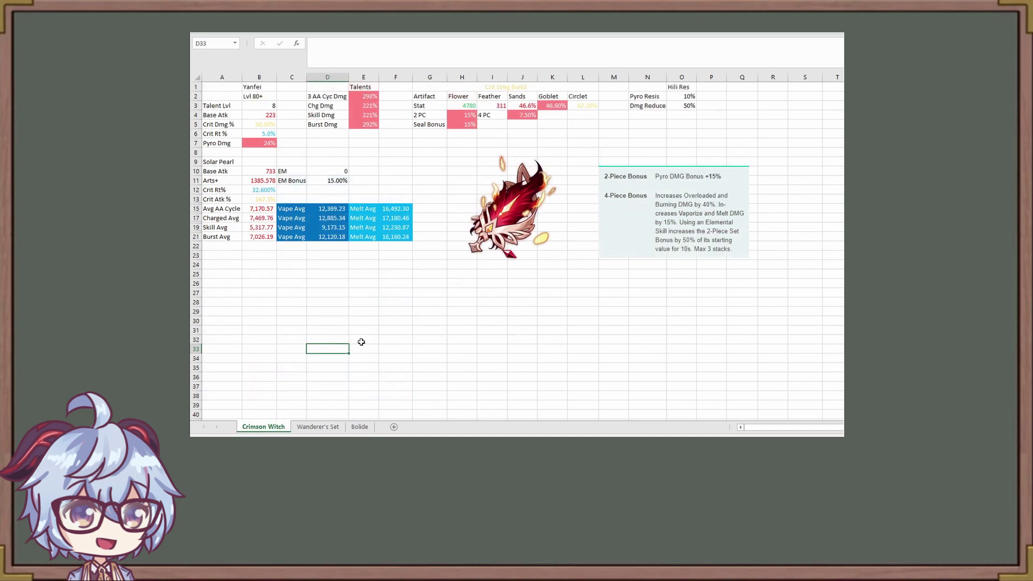
pyautogui.click(451, 114)
pyautogui.press('Right')
pyautogui.press('Right')
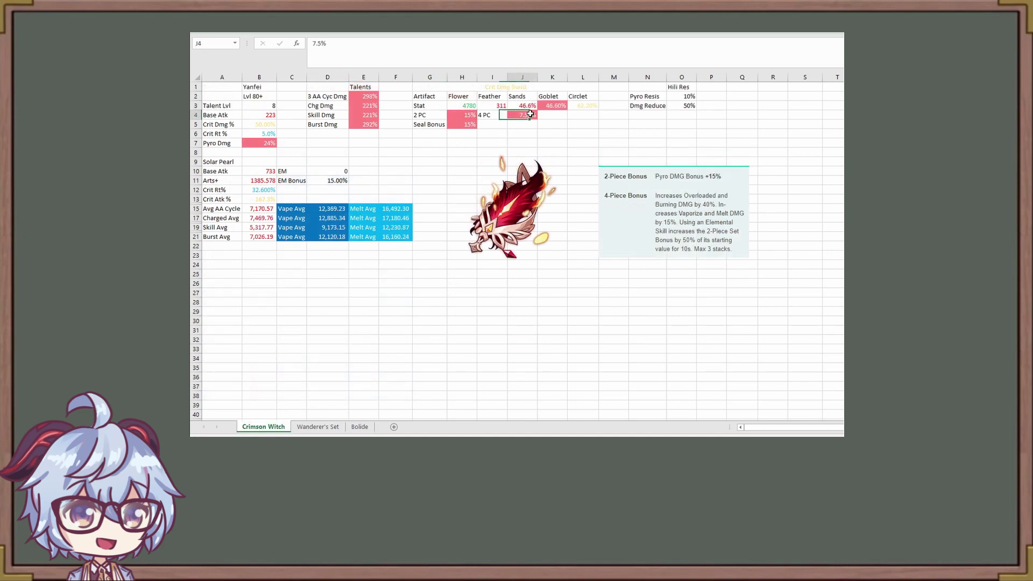
pyautogui.click(360, 426)
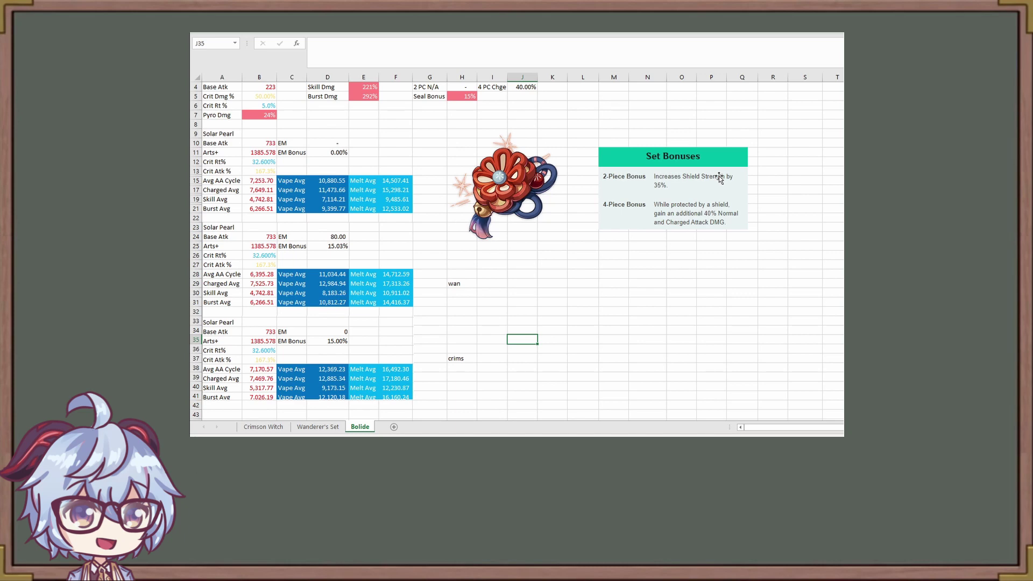
# - Unhide the AA Cycle row 14 on the Bolide sheet and examine the Pyro damage bonus terms in the B14 formula
pyautogui.moveTo(196, 171); pyautogui.dragTo(196, 181)
pyautogui.rightClick(196, 181)
pyautogui.click(231, 337)
pyautogui.click(552, 283)
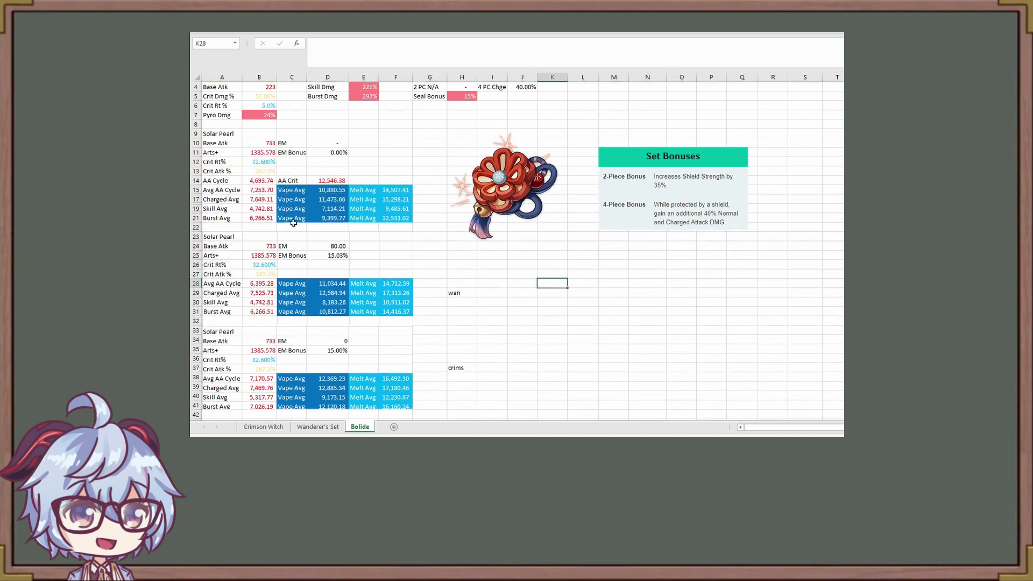
pyautogui.click(266, 183)
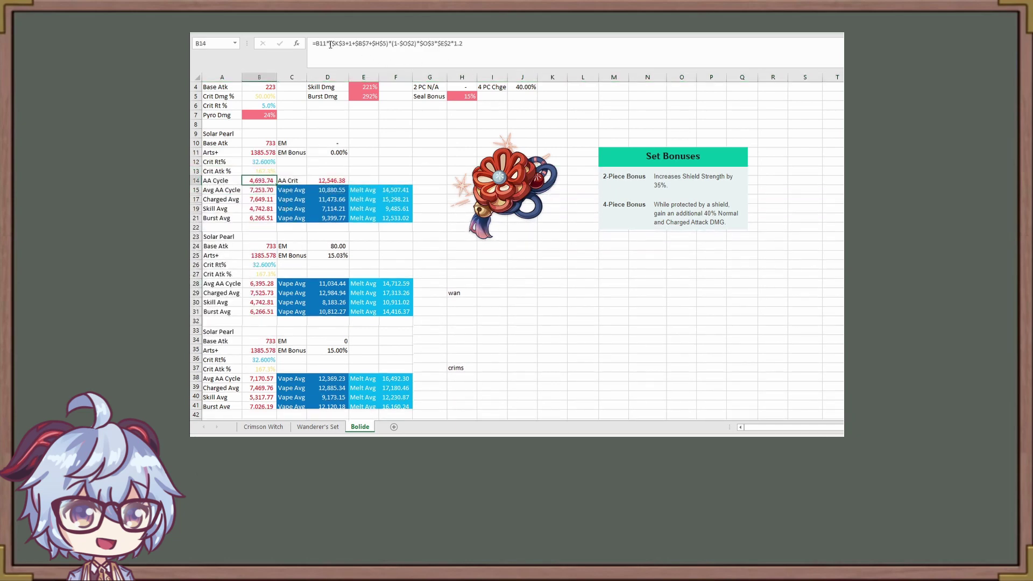
pyautogui.moveTo(330, 44); pyautogui.dragTo(386, 47)
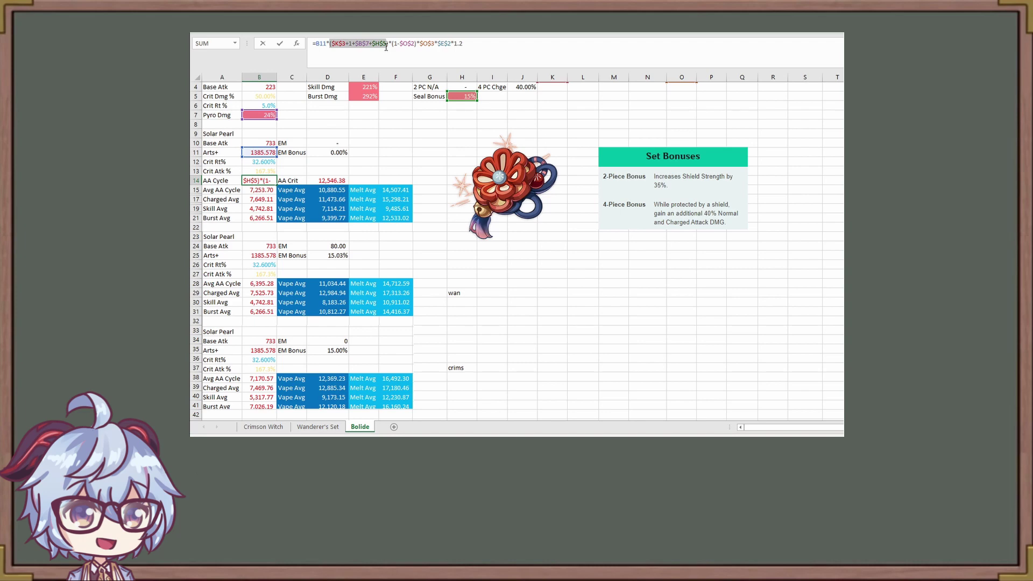
pyautogui.scroll(1, 405, 138)
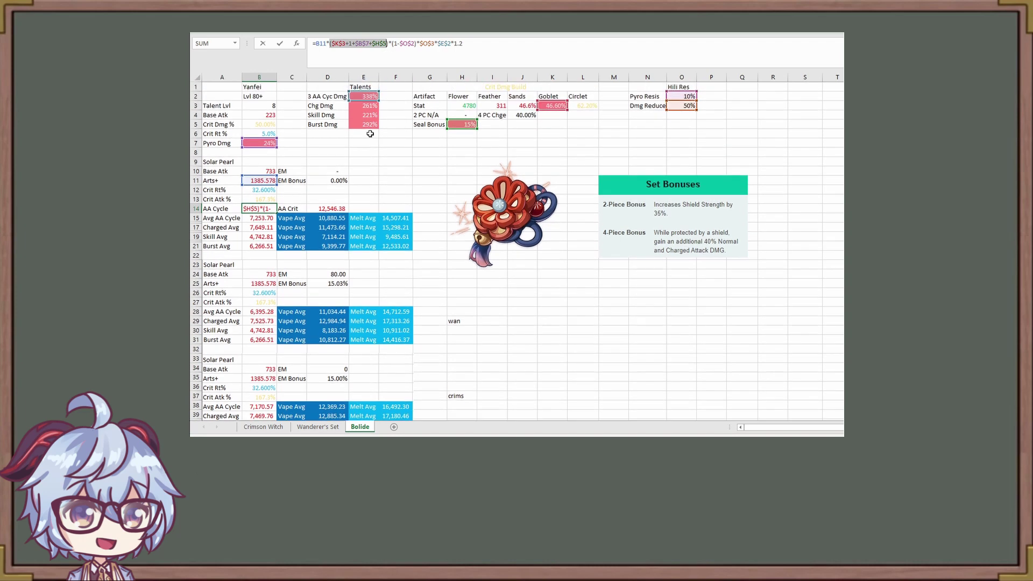
pyautogui.click(630, 326)
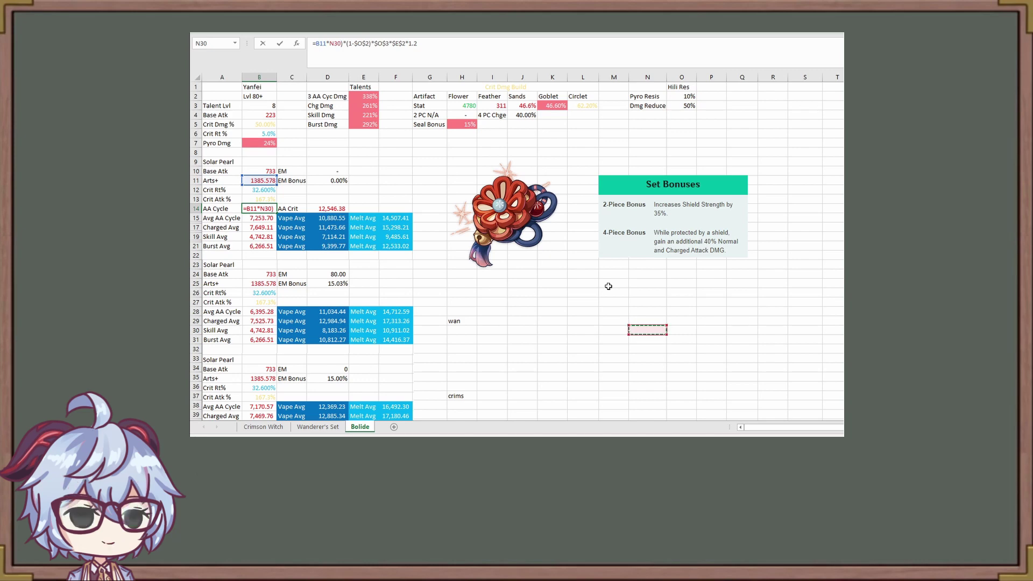
pyautogui.press('Return')
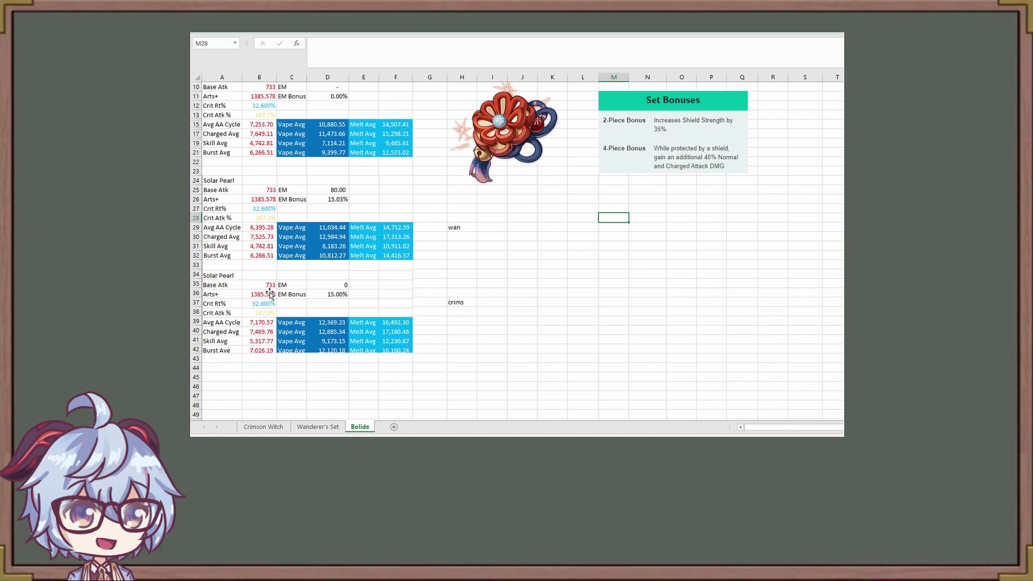
pyautogui.scroll(3, 617, 323)
pyautogui.click(263, 426)
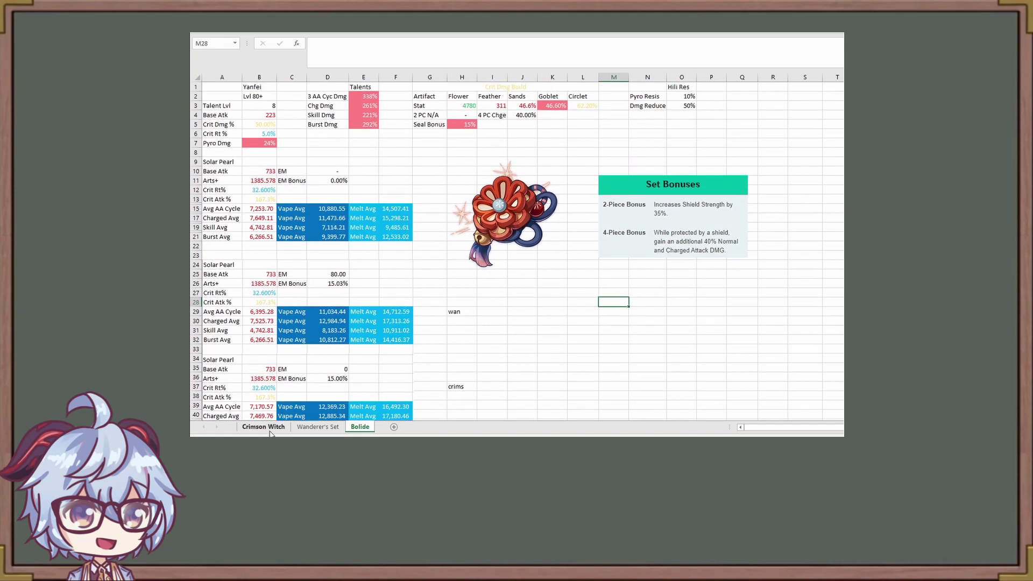
pyautogui.click(360, 427)
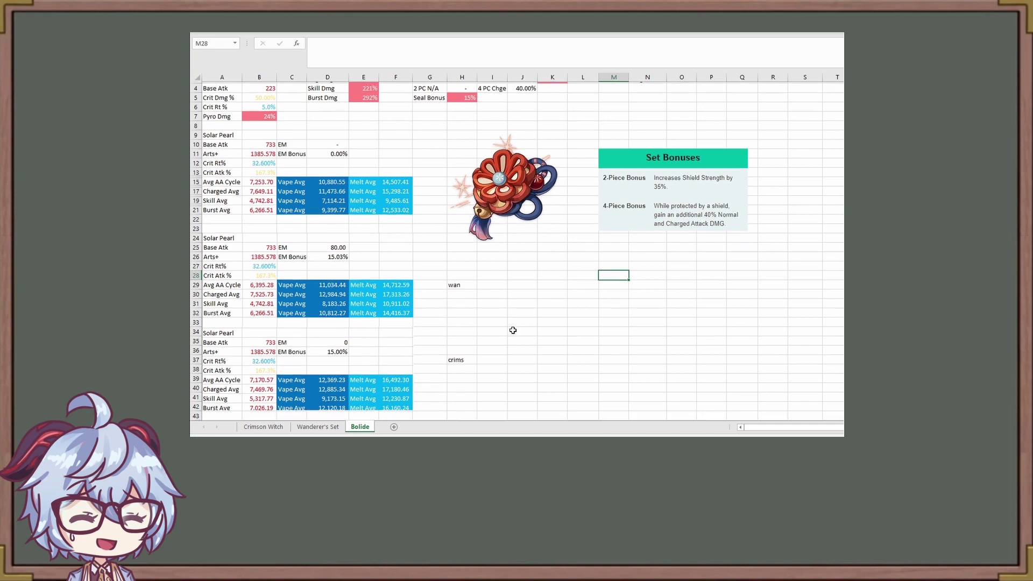
pyautogui.scroll(1, 513, 330)
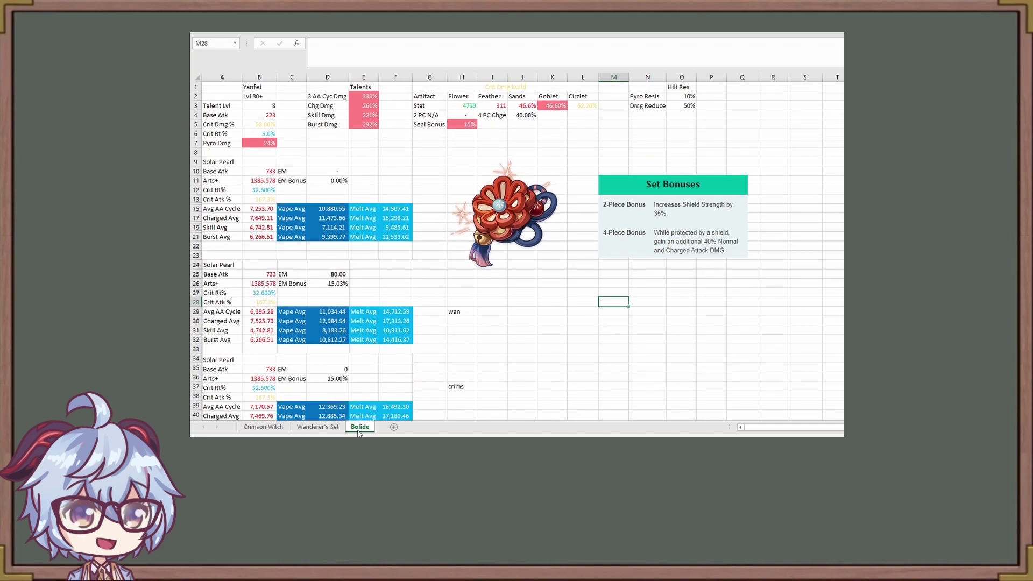